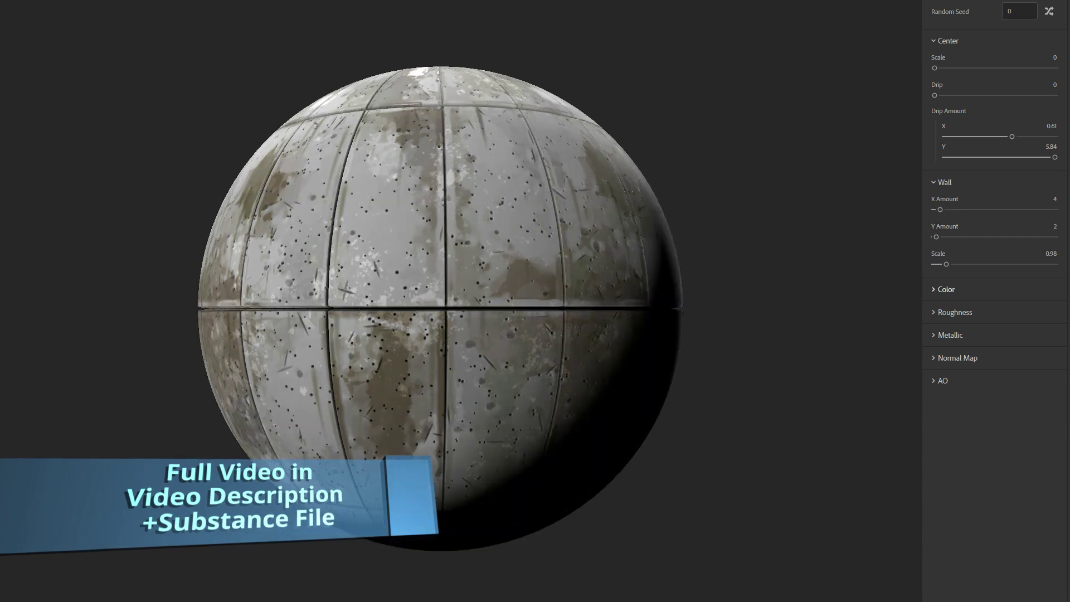
Reset the wall panel scale to default and set the drip amount X to 0 in the preview.
click(969, 254)
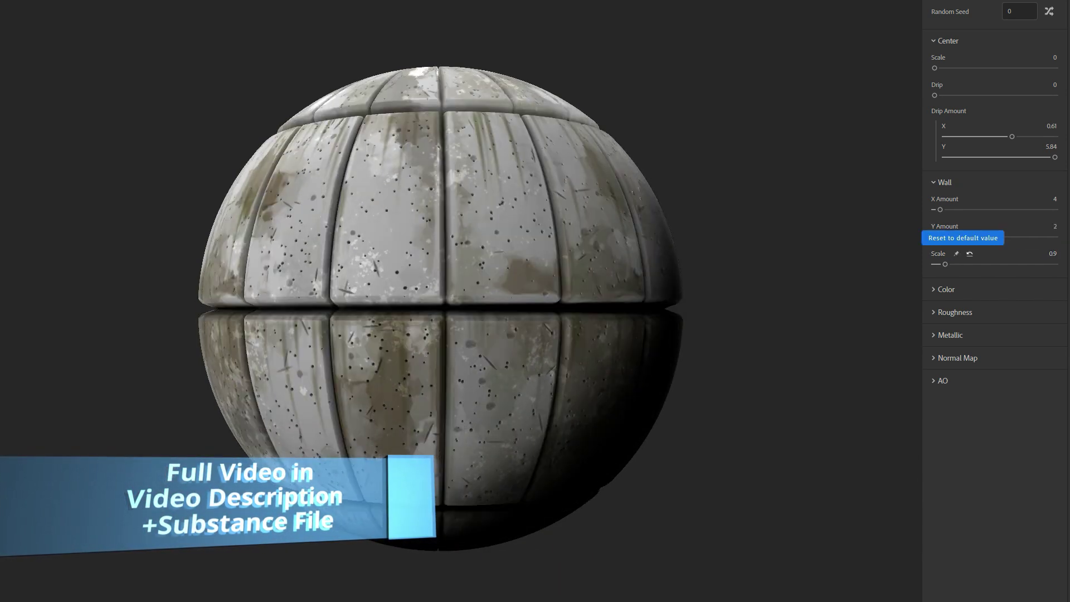
drag(1011, 137, 945, 136)
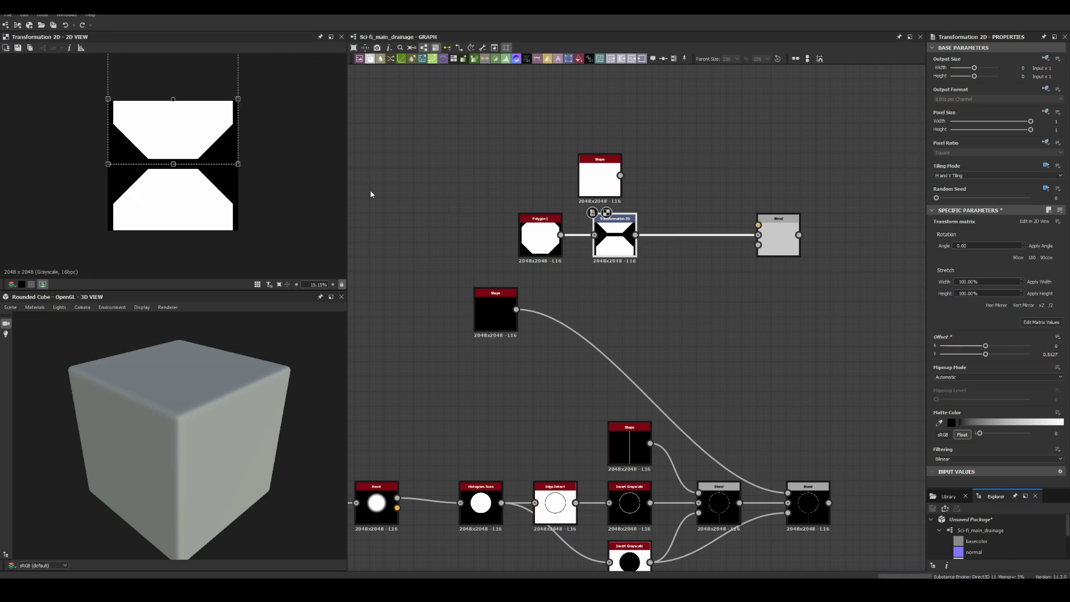
Wire the white shape into the Add blend and add a Mirror Grayscale node after it.
scroll(172, 165, up, 2)
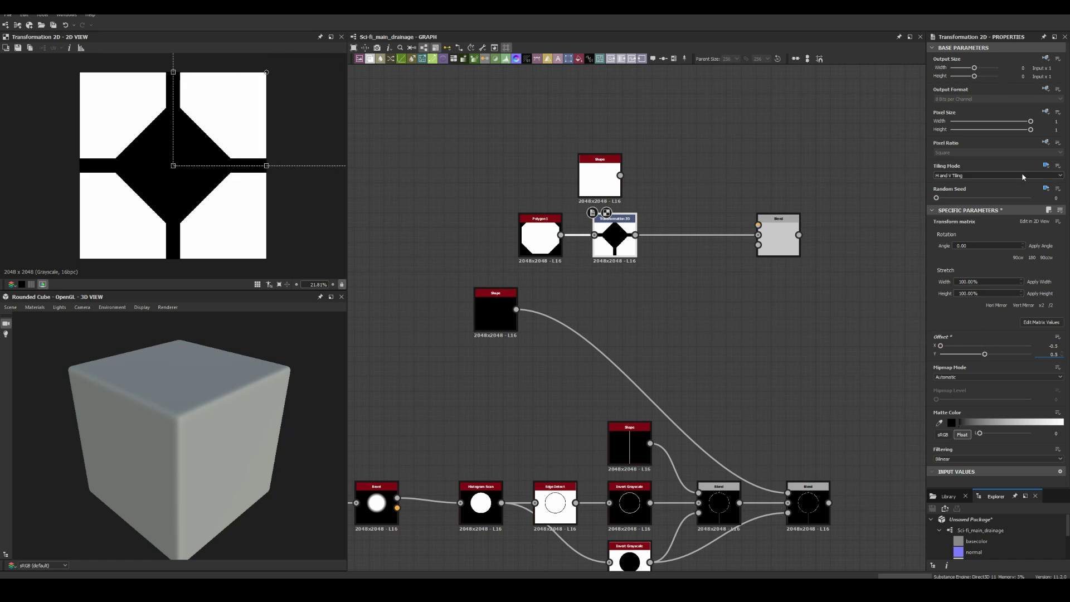
scroll(1023, 176, up, 3)
drag(599, 184, 758, 225)
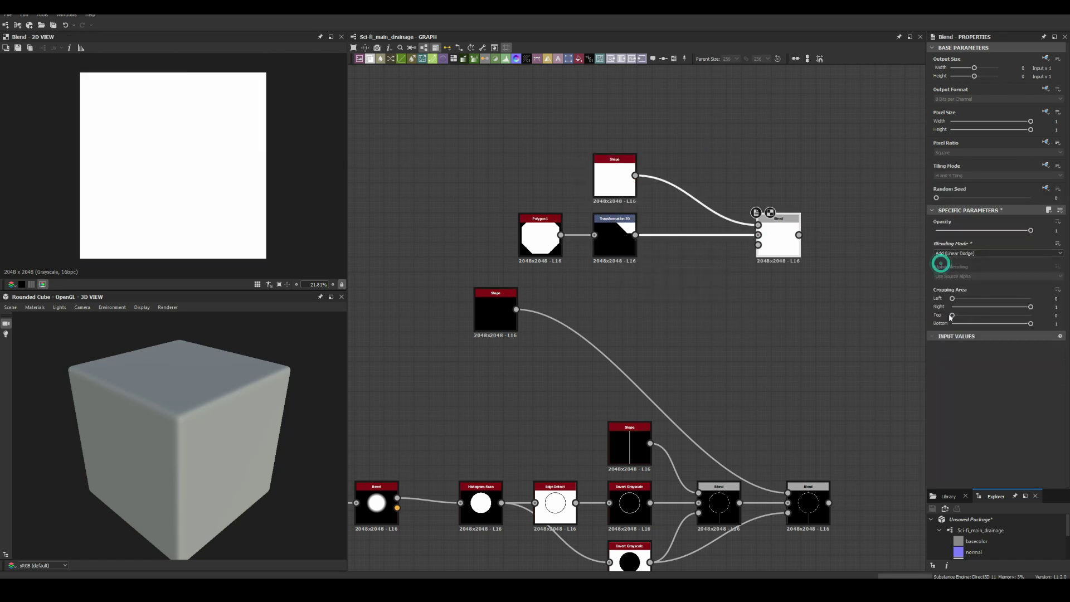
key(space)
text(mirror)
key(Return)
key(space)
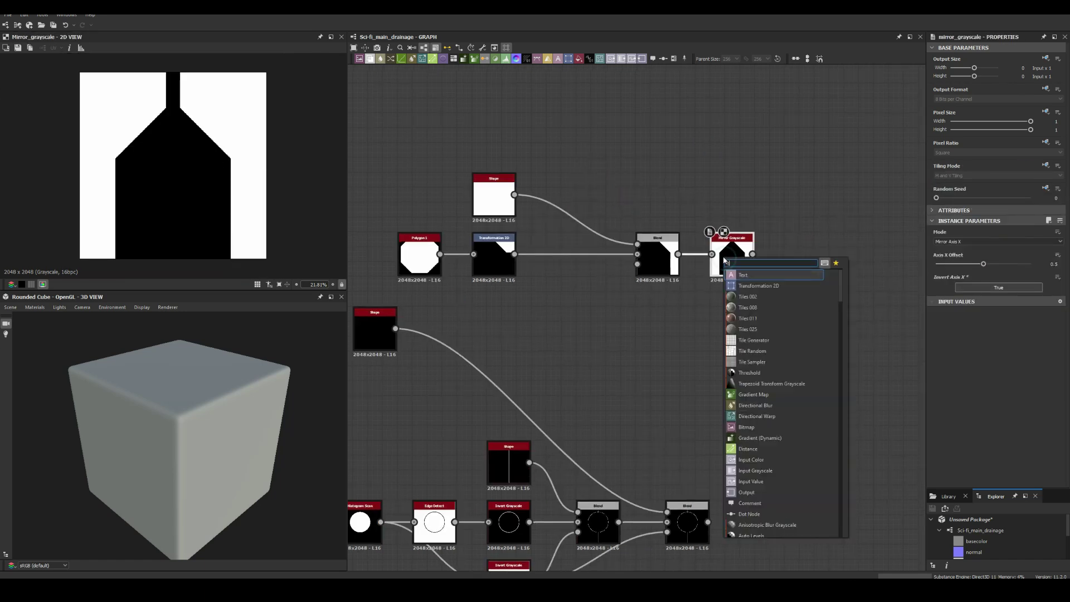
Add a Transformation 2D, a second Mirror Grayscale, and a new Blend node.
text(transformation)
key(Return)
text(mirror)
key(Return)
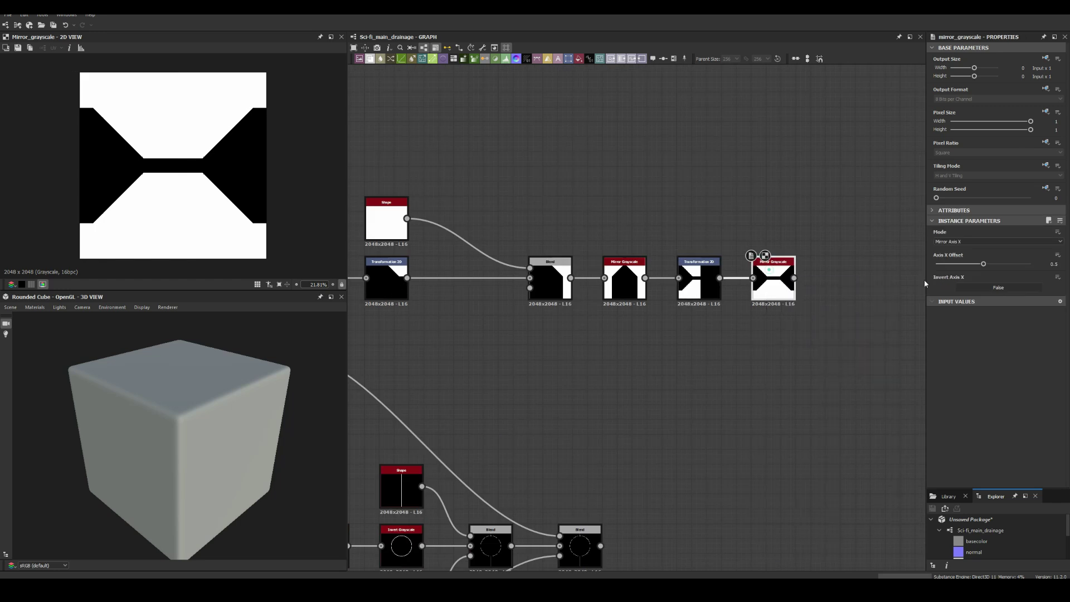
key(space)
text(blend)
key(Return)
Add another Transformation 2D node, then select the middle Transformation 2D.
key(space)
text(transformation)
key(Return)
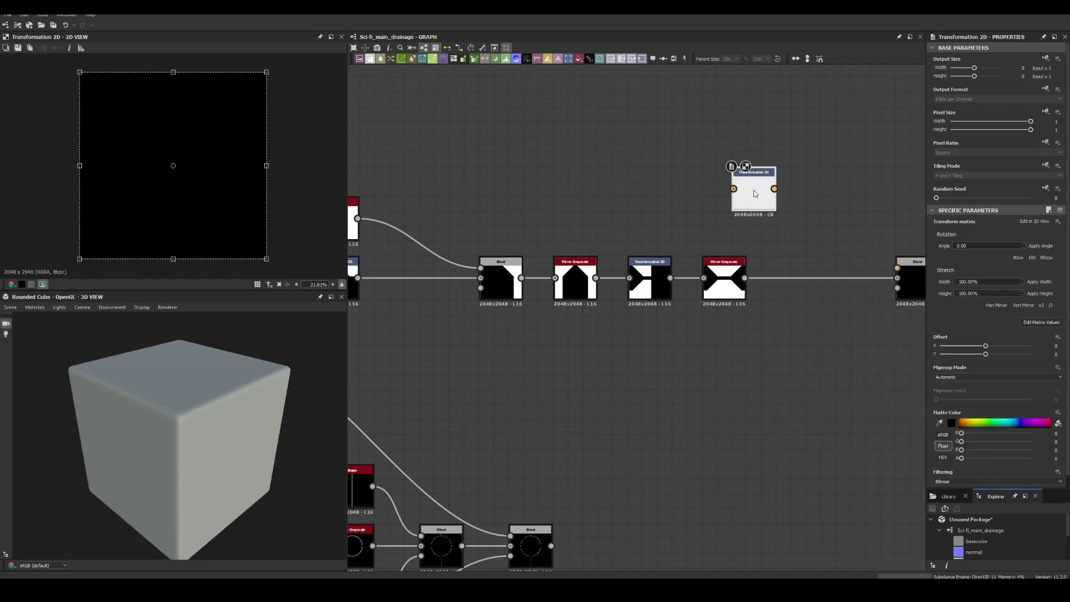
click(910, 279)
middle_drag(708, 208, 761, 236)
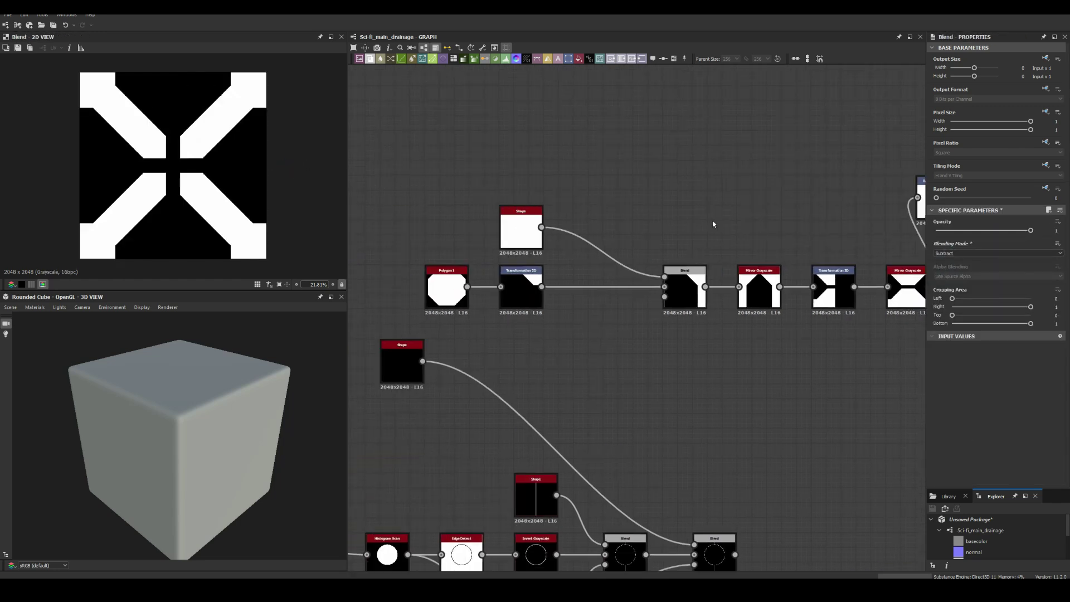
click(569, 307)
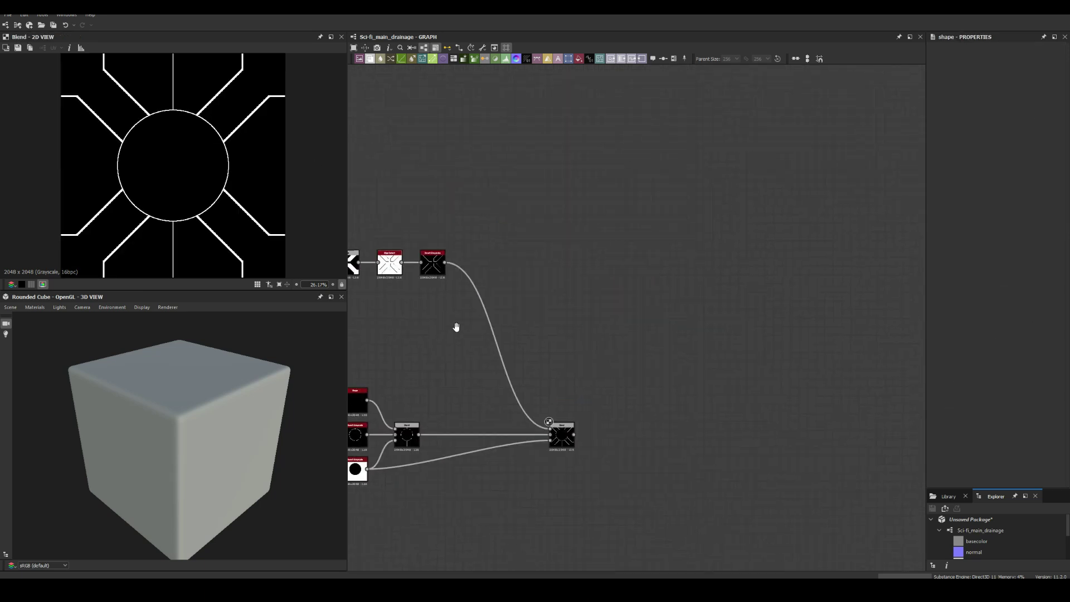
Add a Normal node to the drainage graph via the node search.
scroll(642, 257, down, 3)
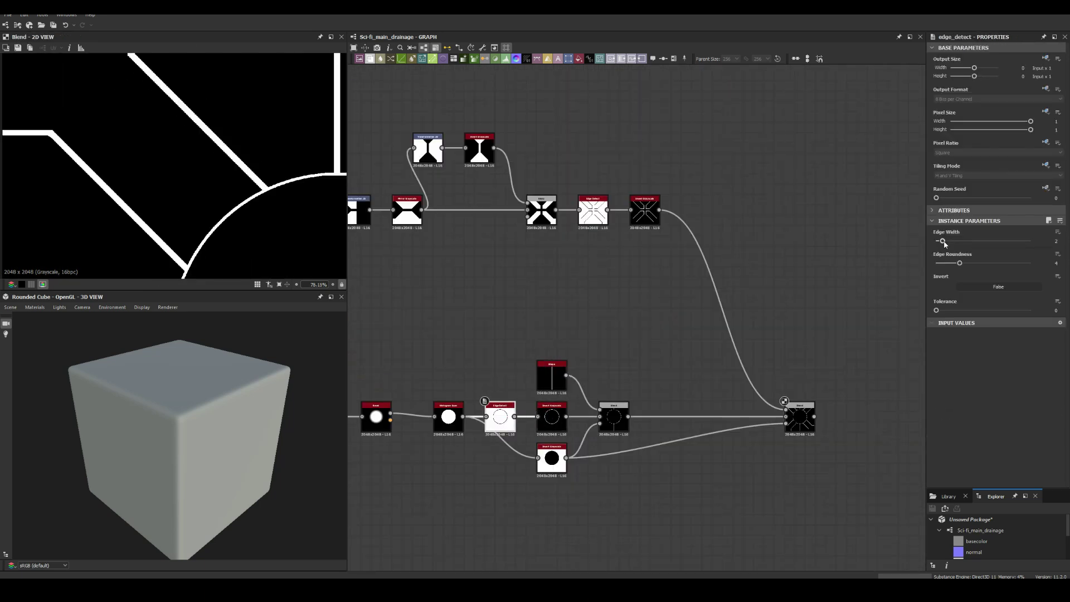
key(space)
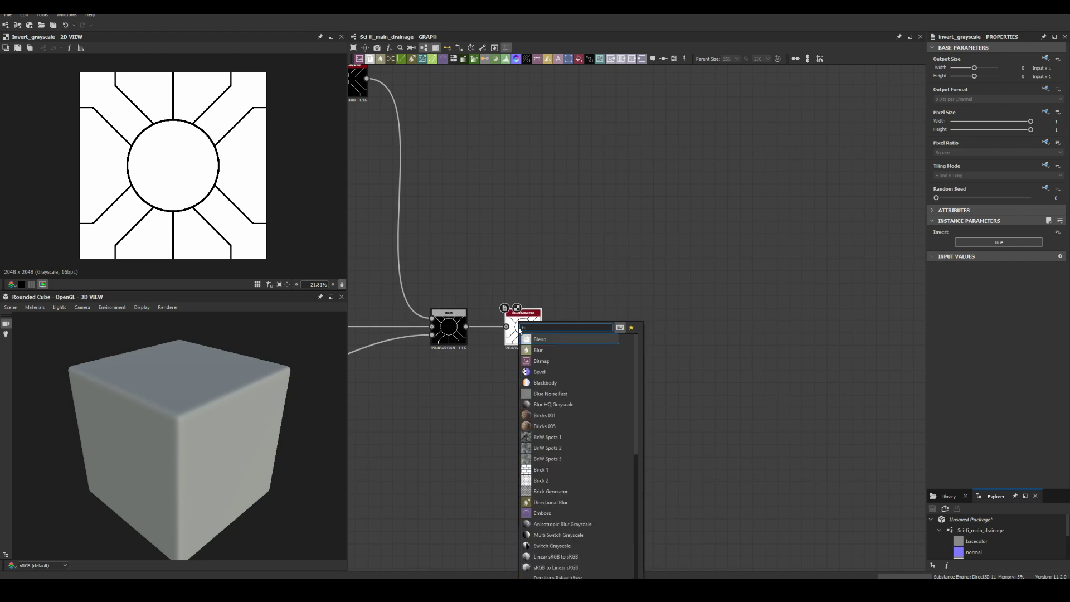
text(non)
key(BackSpace)
text(rmal)
key(Return)
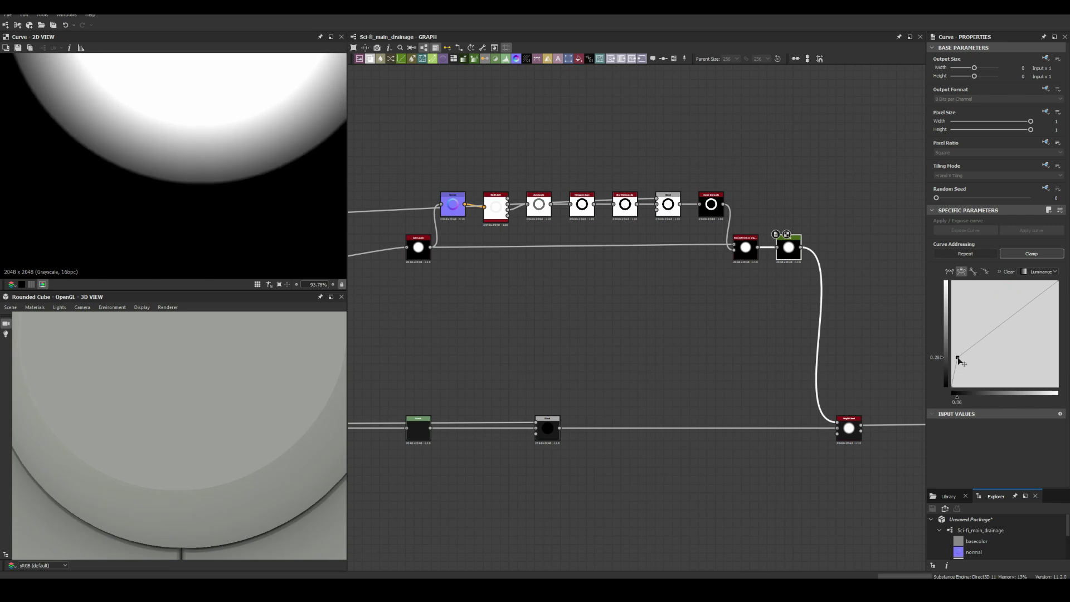
Lower the rim curve, set Bevel distance 0.21, and wire the side circle at the disc's lower left into Bevel.
drag(957, 360, 956, 379)
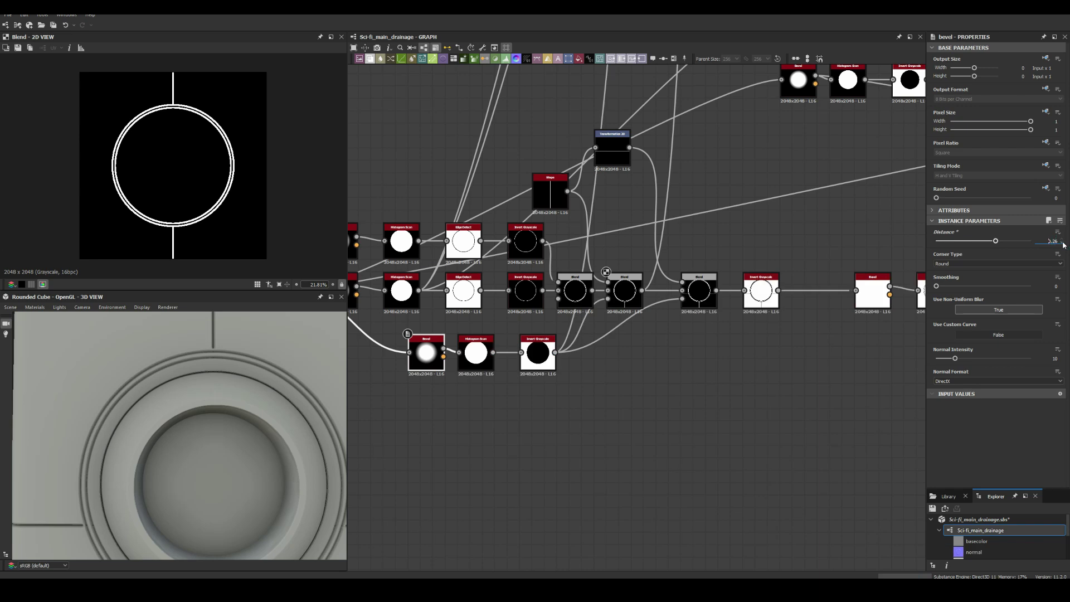
drag(995, 240, 994, 241)
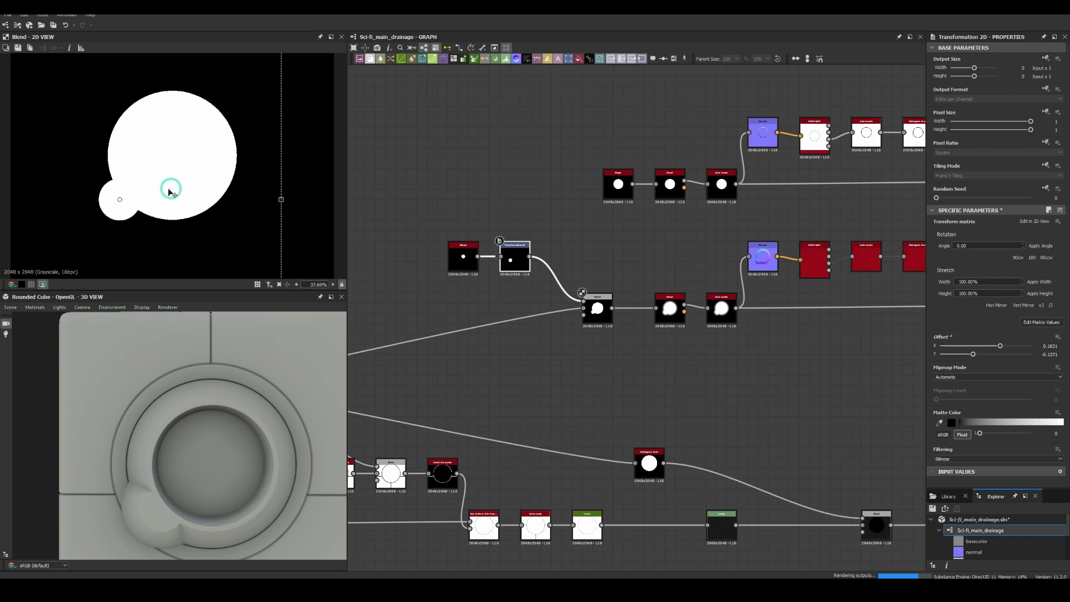
middle_drag(599, 384, 631, 421)
drag(659, 230, 608, 230)
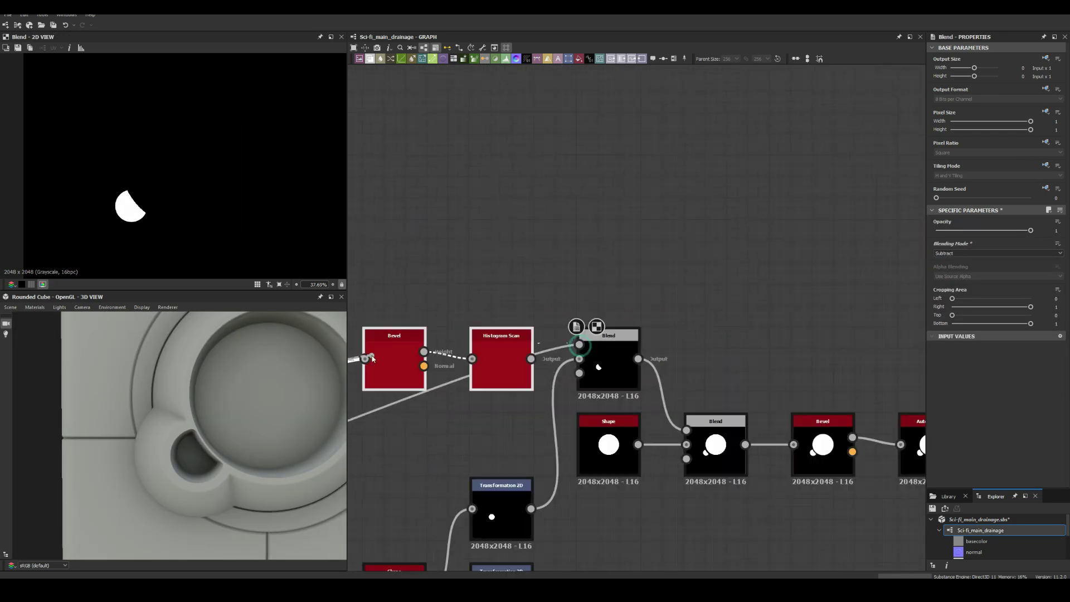
drag(373, 358, 365, 358)
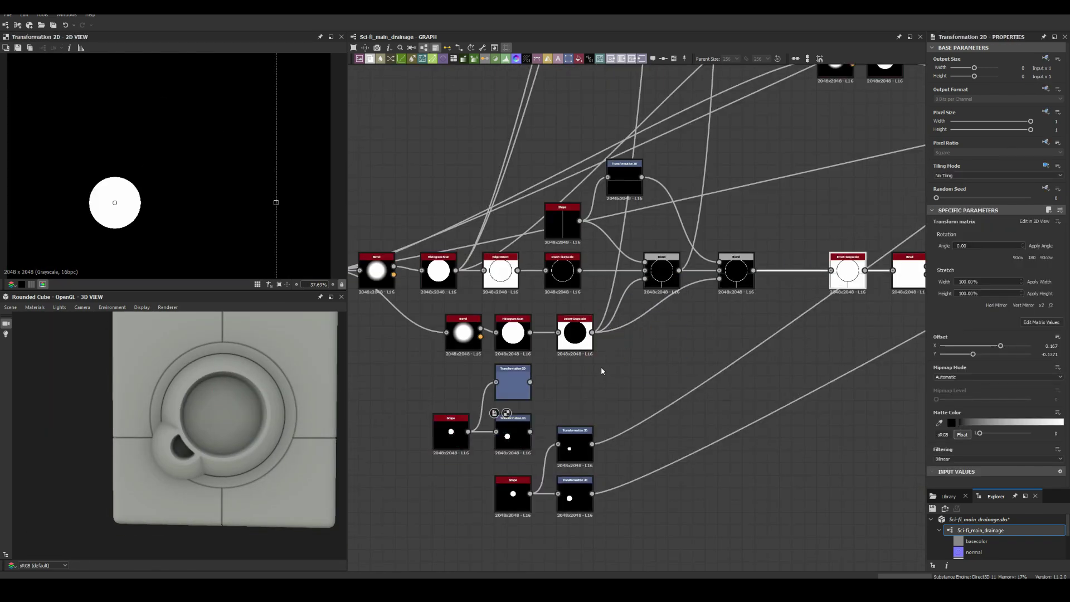
click(450, 432)
Enlarge the blob Shape scale to 0.65 and place a new Blend node.
click(962, 286)
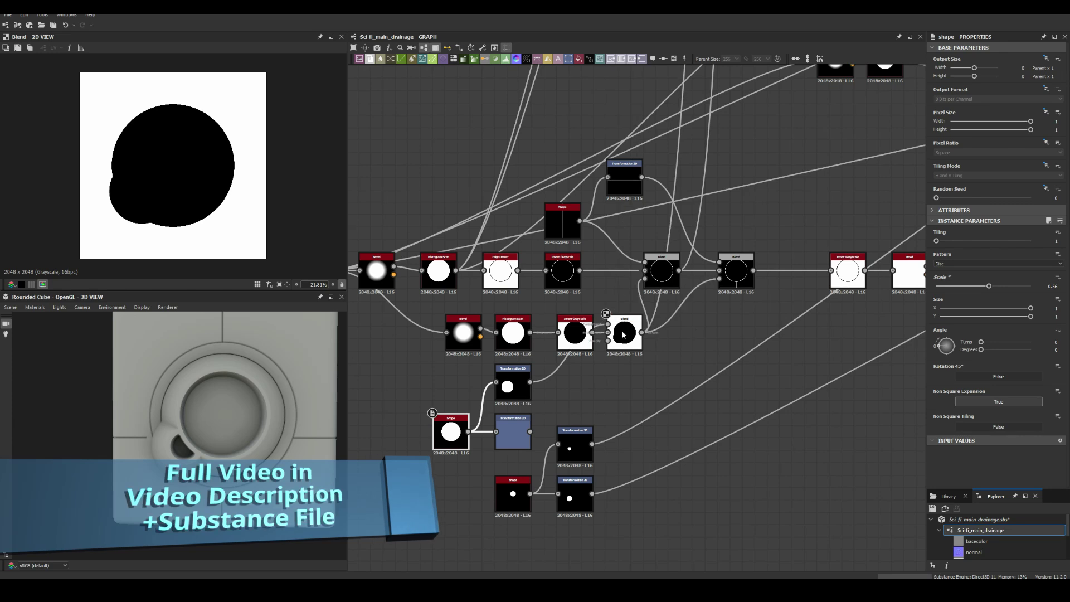
scroll(622, 333, up, 3)
drag(989, 286, 997, 285)
middle_drag(540, 348, 658, 360)
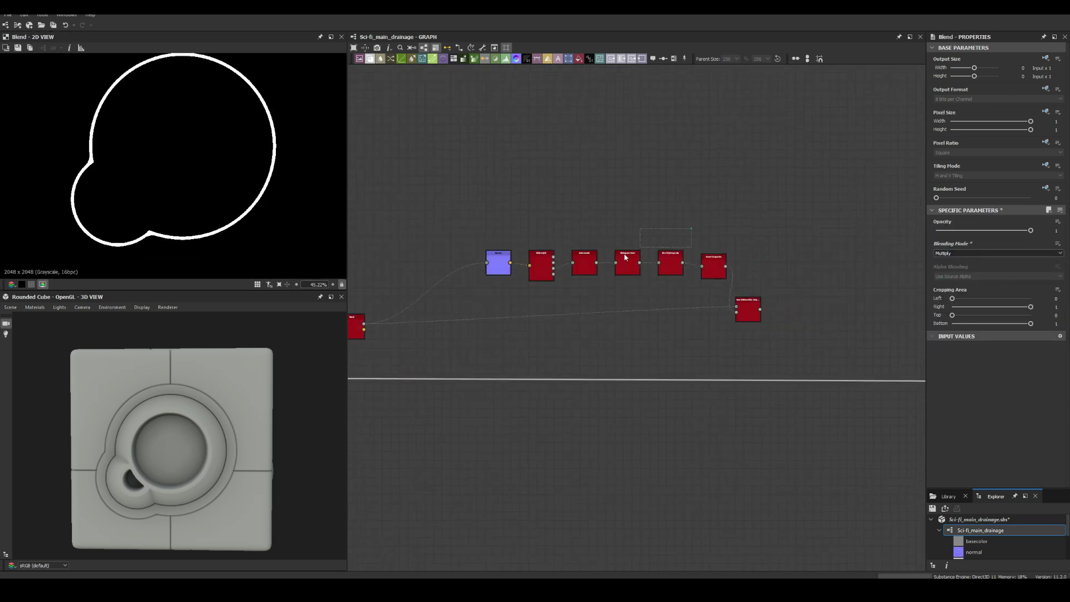
Add a thin Shape node with 0.0025 line width for the panel seams.
scroll(680, 360, down, 3)
drag(722, 217, 428, 270)
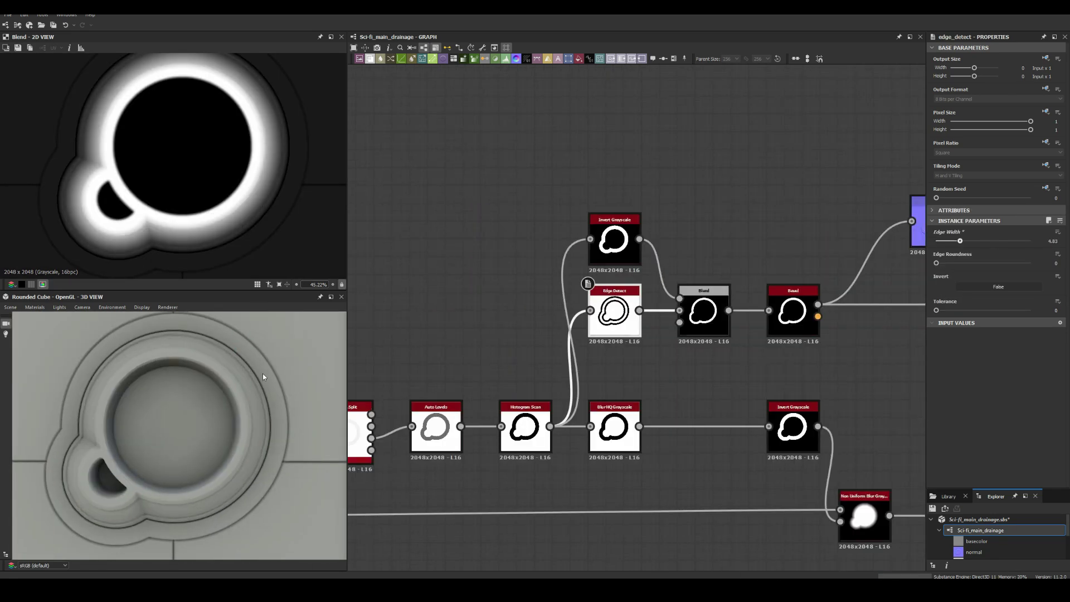
scroll(171, 363, down, 3)
scroll(511, 344, down, 5)
scroll(645, 458, up, 3)
key(space)
text(shape)
key(Return)
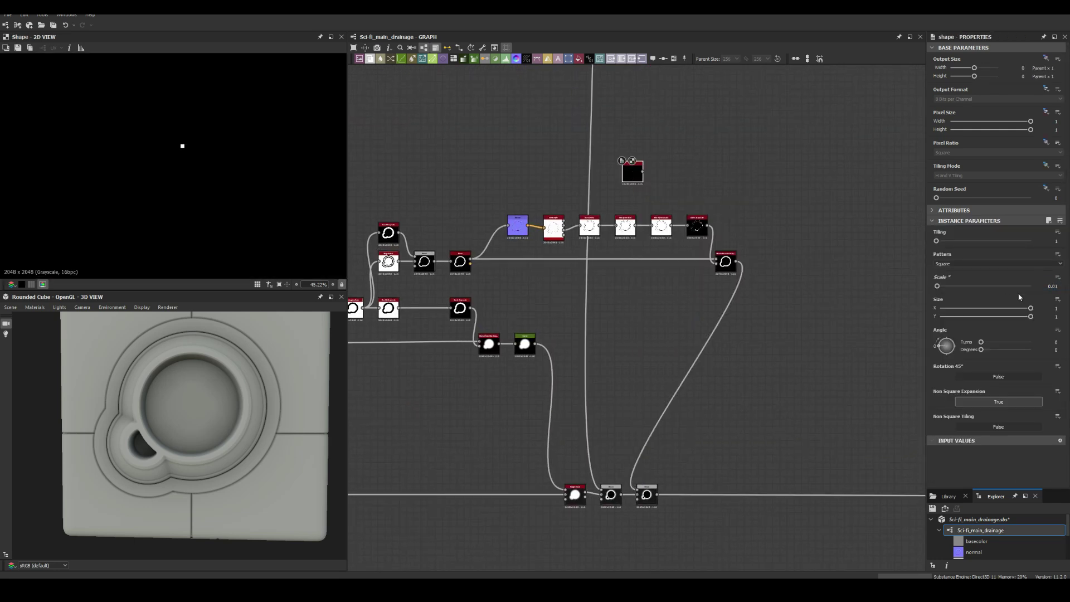
key(Return)
Check the last Blend, line Shape and Levels nodes, then paste in a new Blend node.
scroll(621, 163, down, 2)
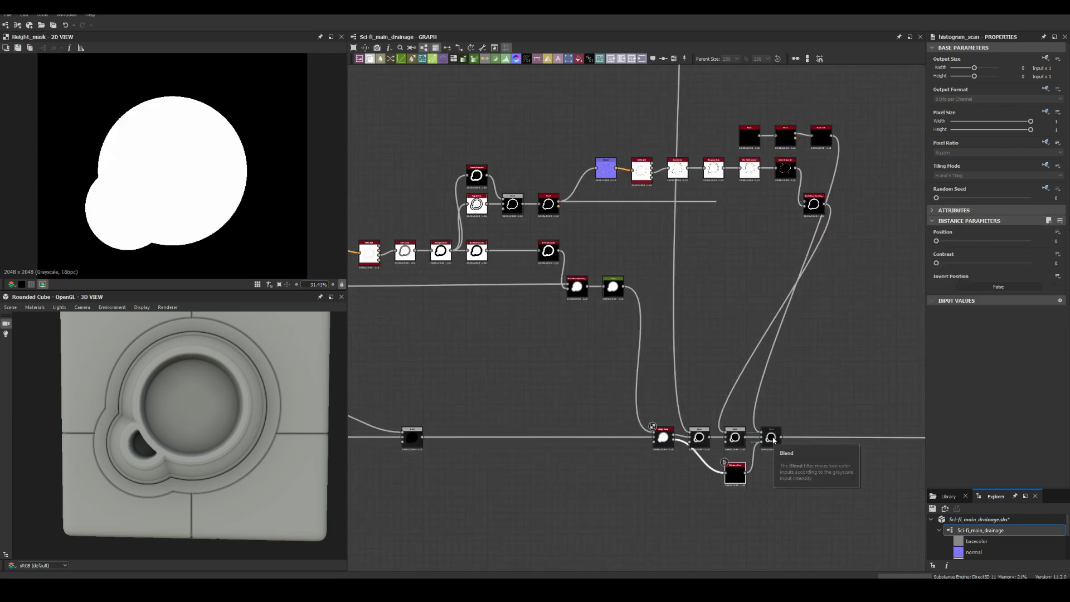
scroll(774, 440, up, 5)
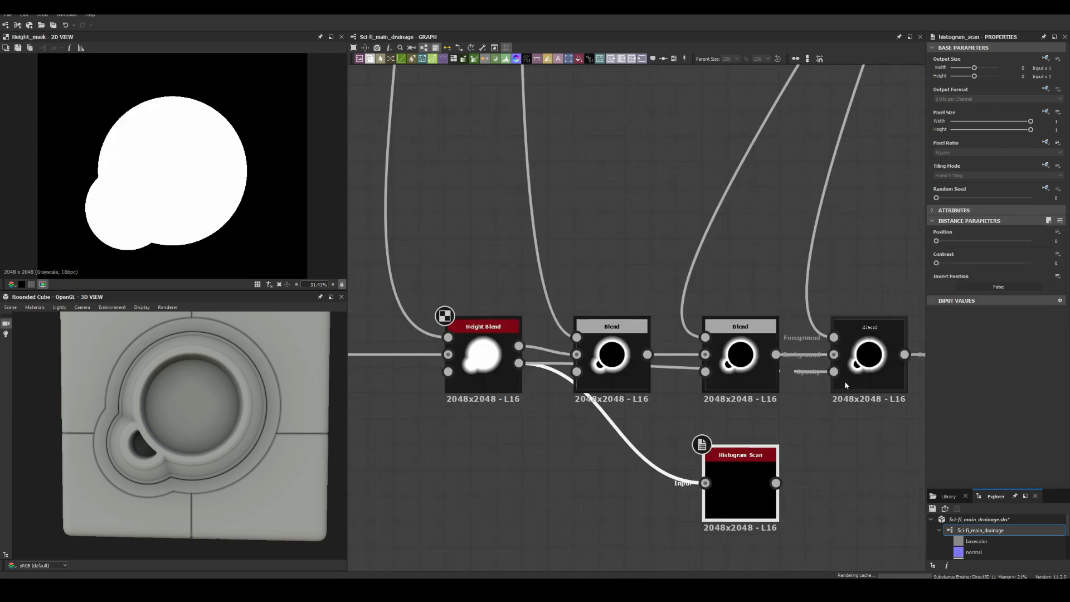
click(858, 368)
scroll(663, 167, down, 2)
click(663, 126)
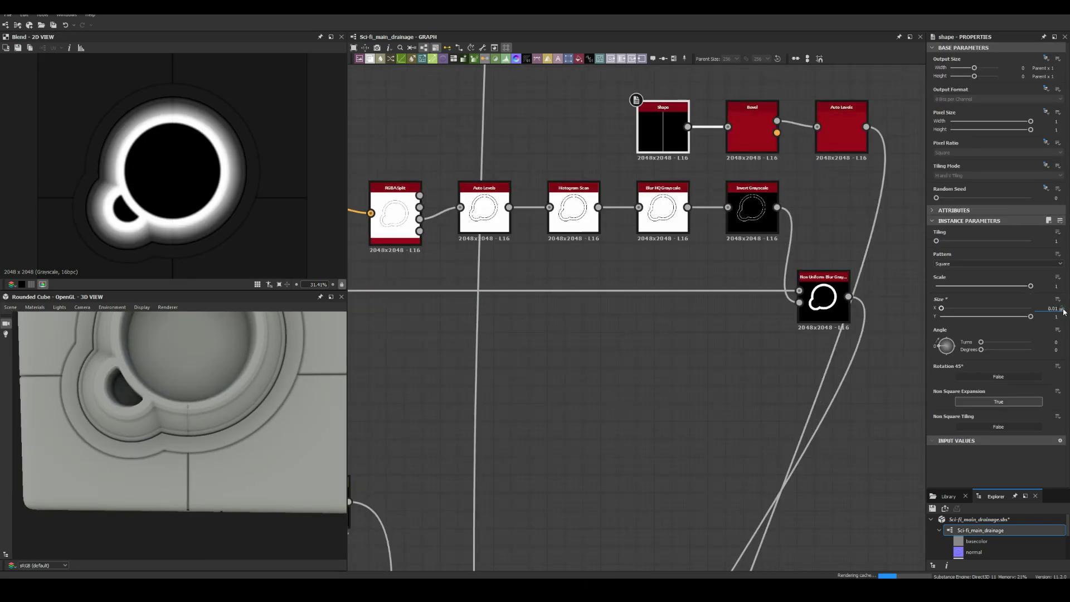
scroll(649, 221, down, 3)
scroll(229, 373, down, 3)
middle_drag(713, 568, 669, 452)
click(645, 447)
scroll(669, 454, up, 2)
key(ctrl+v)
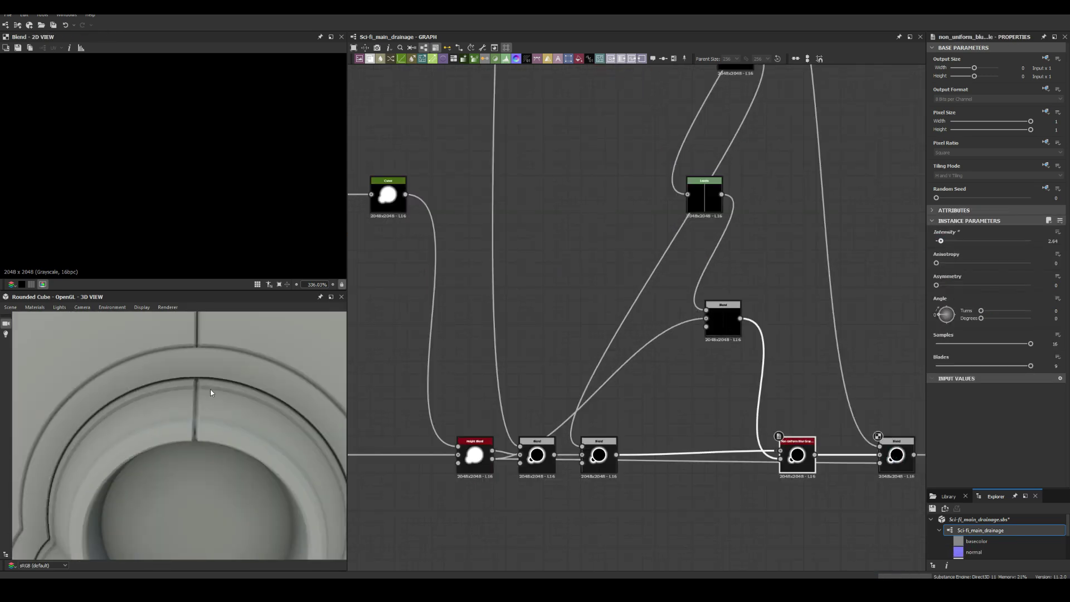
scroll(220, 379, down, 10)
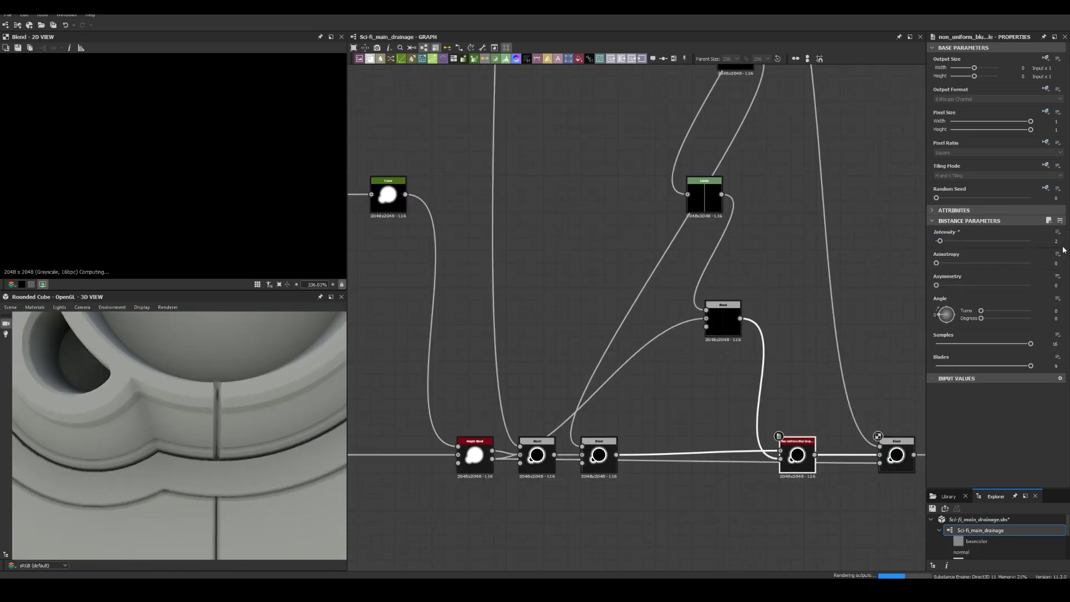
Add a Waveform 1 node to the graph.
key(space)
text(wav)
key(Return)
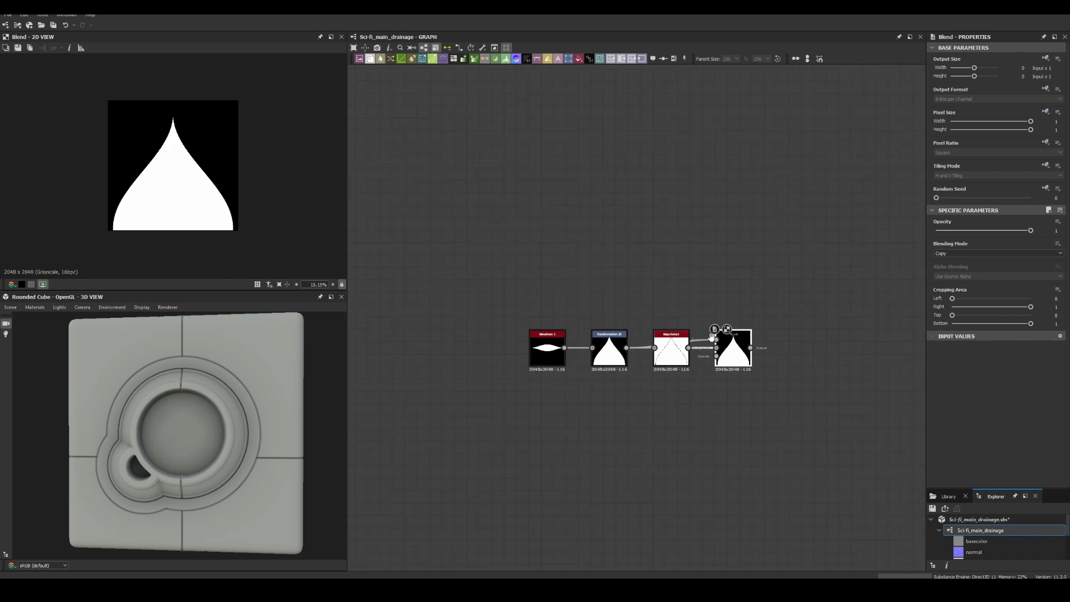
Scatter the polygon in a ring with Splatter Circular and add a Bevel after Swirl Grayscale.
drag(614, 283, 683, 245)
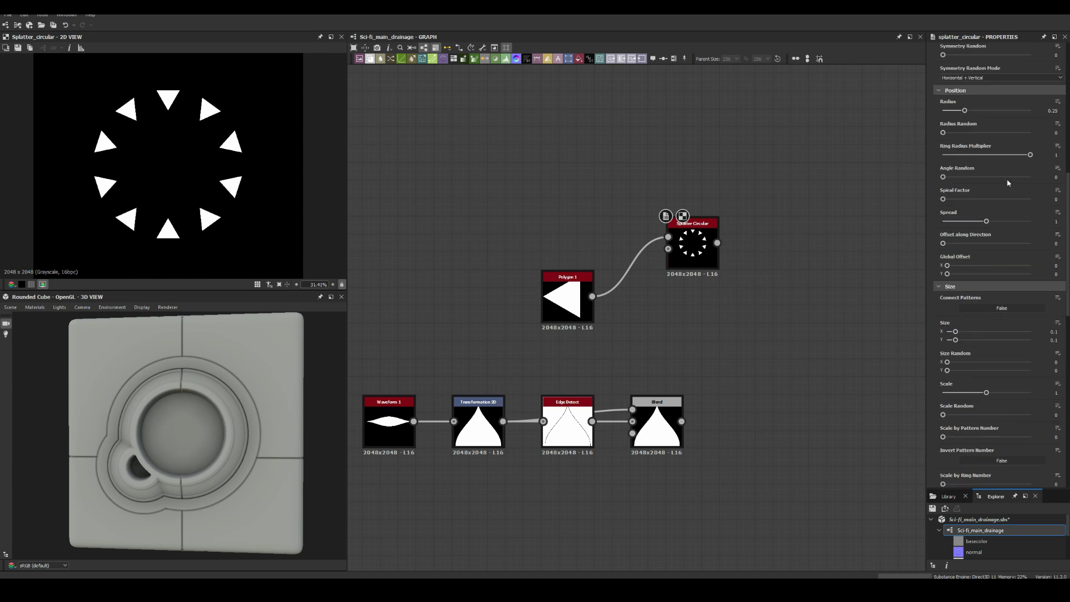
scroll(950, 347, up, 6)
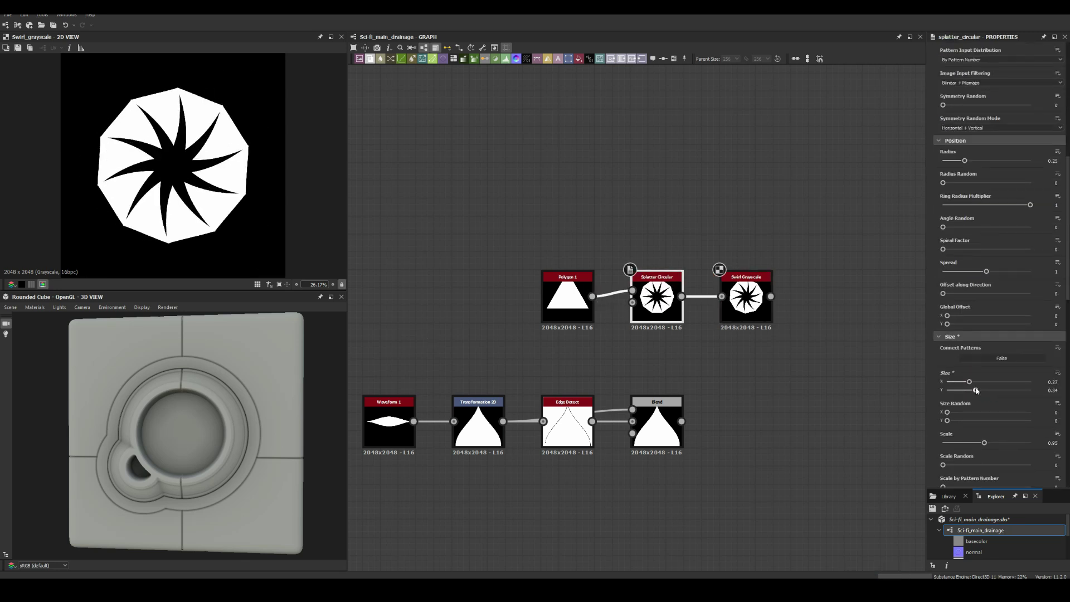
key(space)
text(bevel)
key(Return)
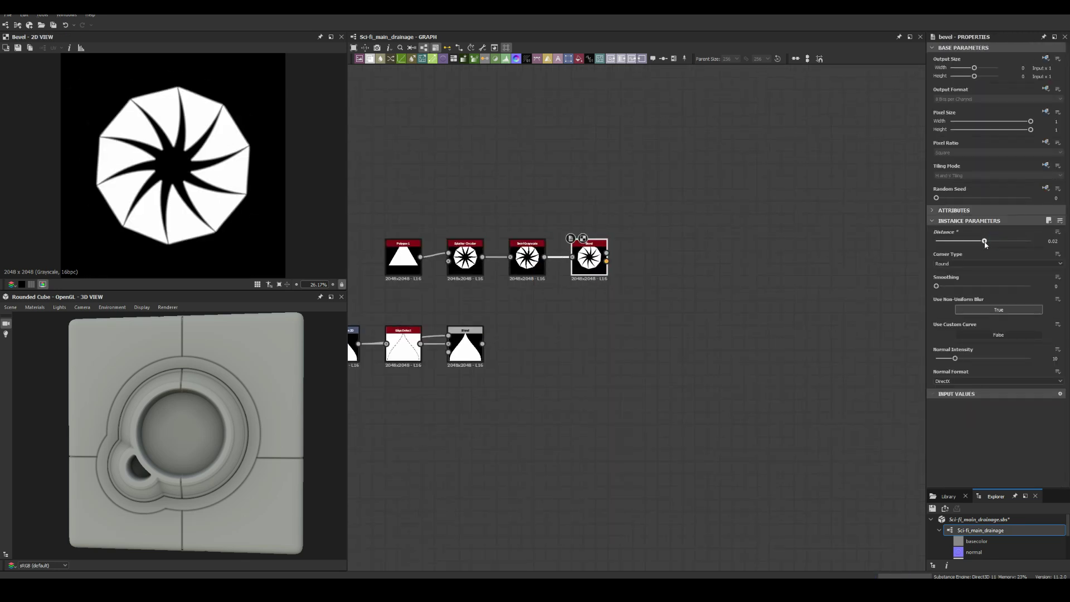
scroll(637, 240, down, 5)
scroll(746, 225, up, 5)
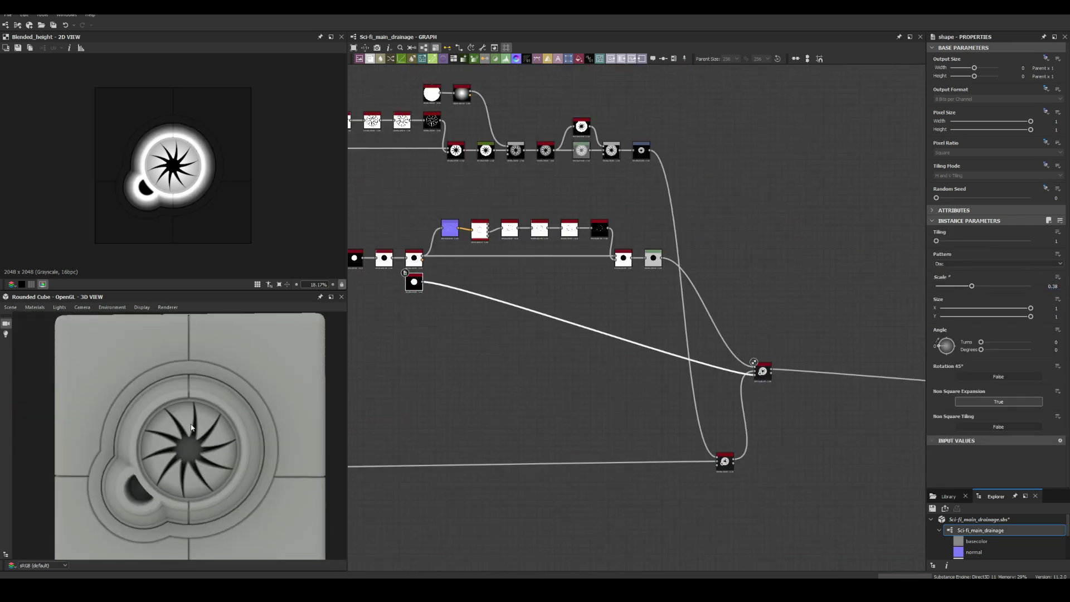
Switch the Tile Sampler pattern from Square to Paraboloid, then select the bottom Levels node.
key(space)
key(Escape)
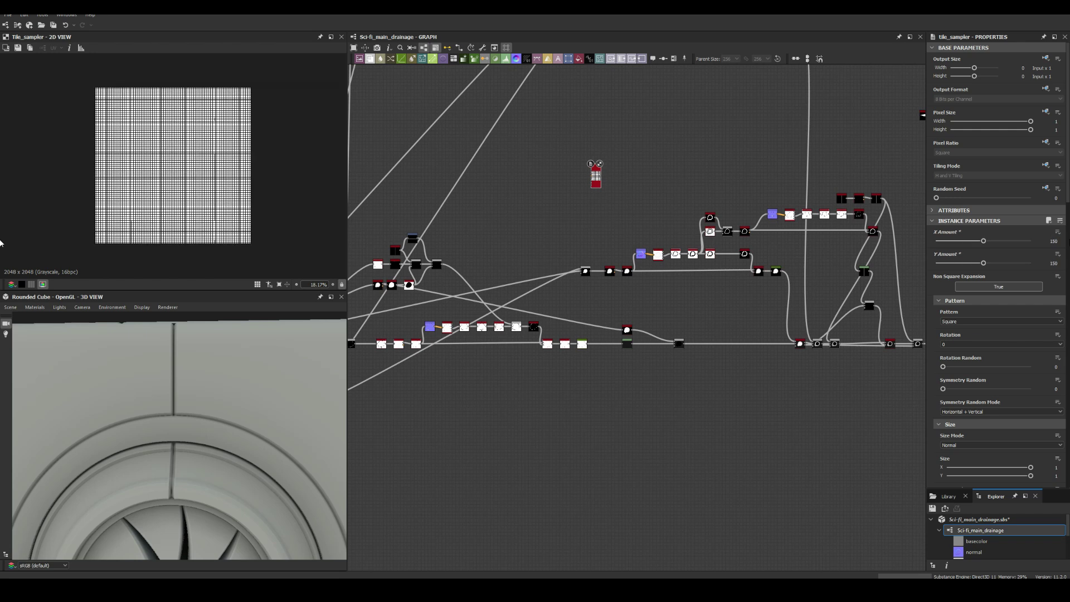
click(950, 219)
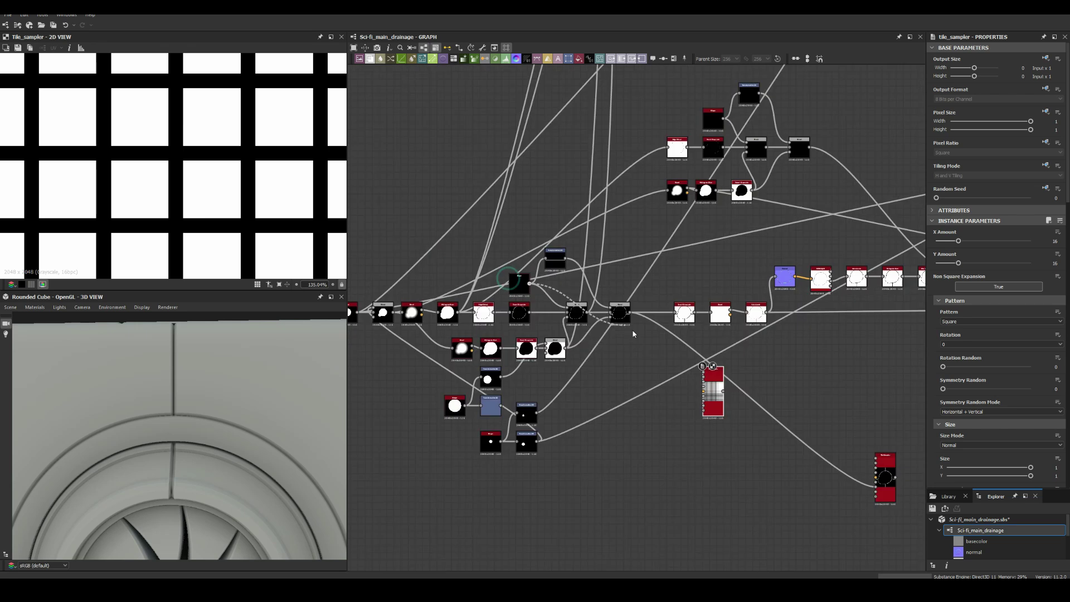
click(952, 344)
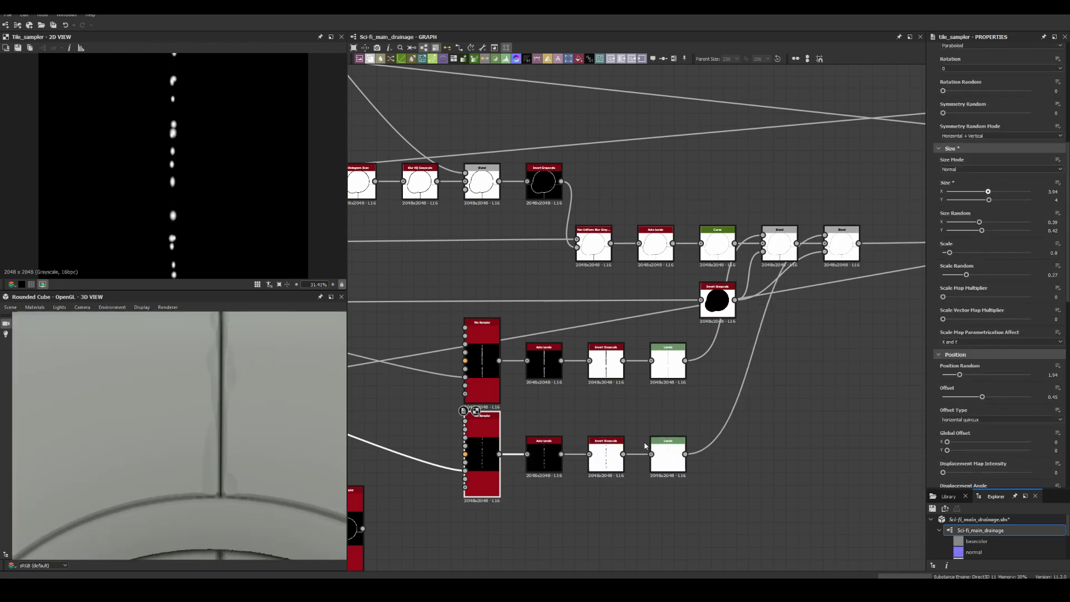
click(668, 454)
click(1031, 319)
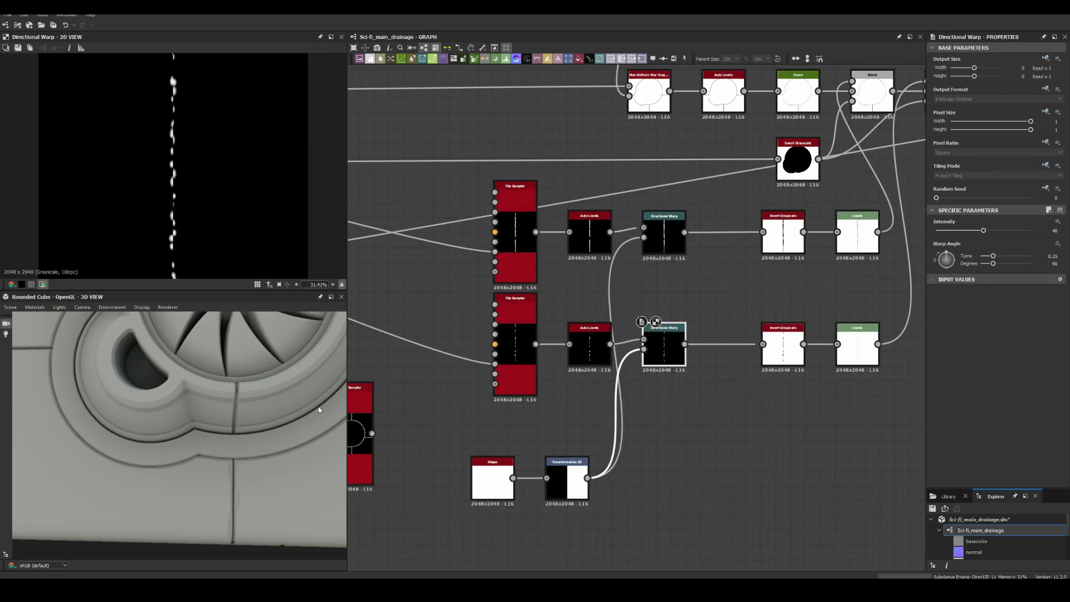
Paste a new Blend node for the circles and set its blending mode to Subtract.
drag(268, 384, 224, 404)
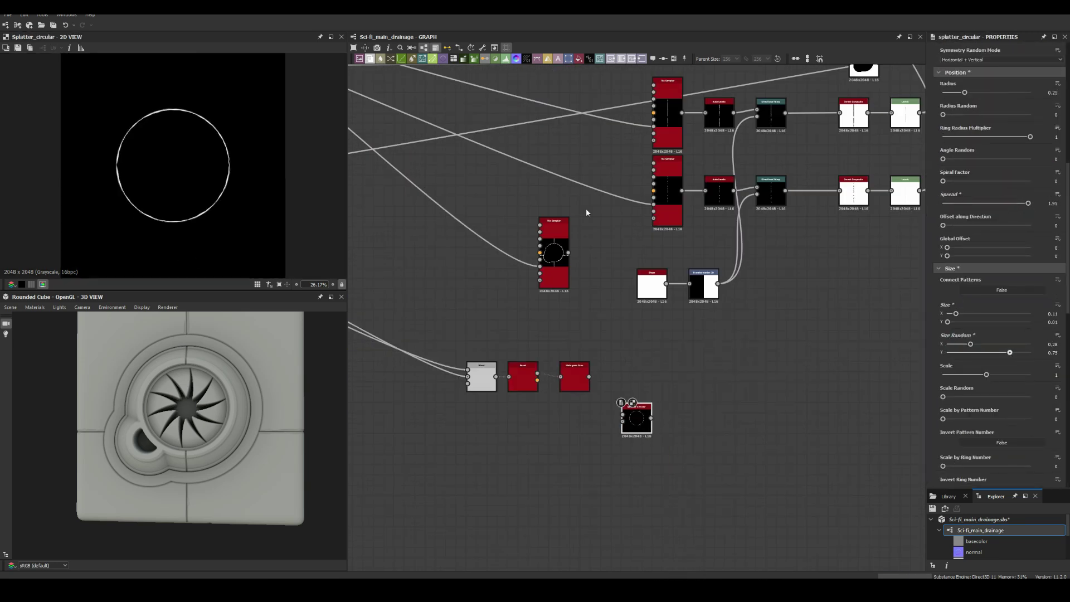
middle_drag(585, 215, 589, 181)
click(482, 351)
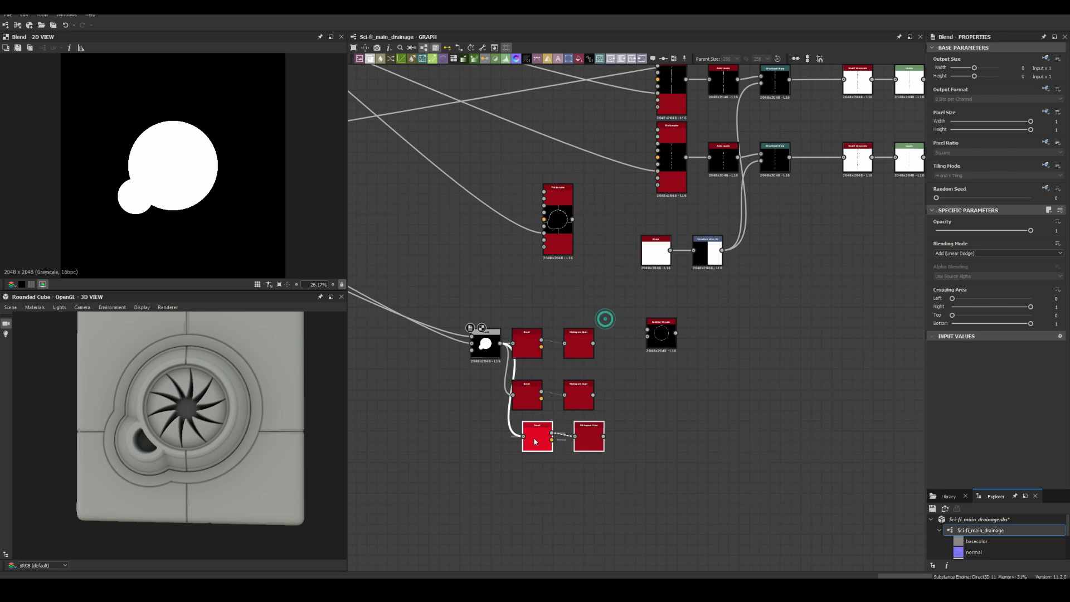
scroll(631, 412, up, 3)
key(ctrl+v)
click(944, 270)
scroll(631, 279, down, 3)
Inspect the Bevel and successive Blend nodes along the chain.
click(416, 420)
scroll(416, 420, up, 3)
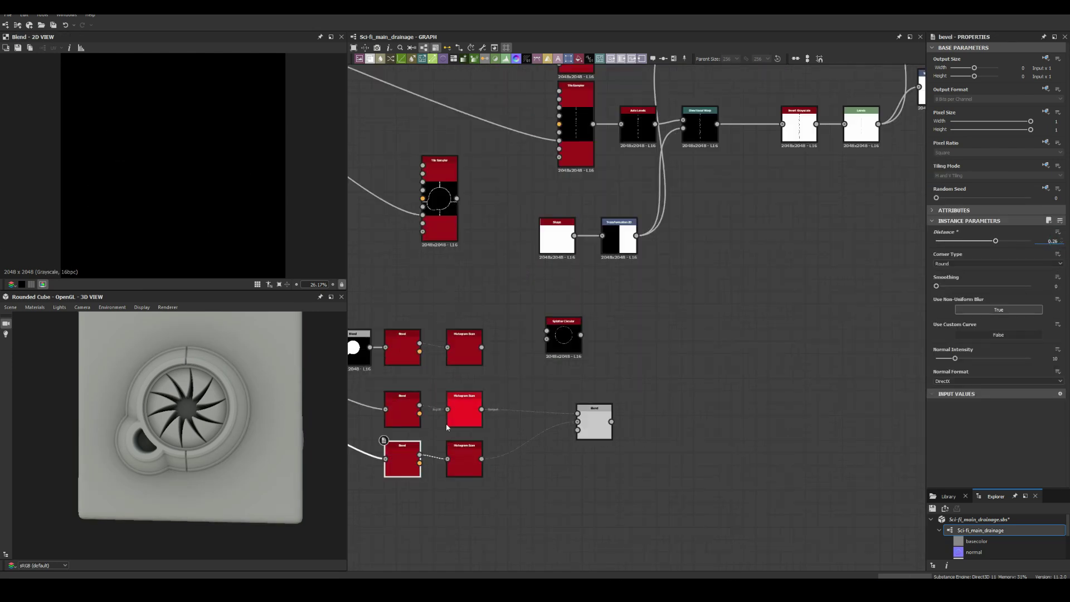
click(594, 421)
scroll(595, 255, up, 3)
click(595, 256)
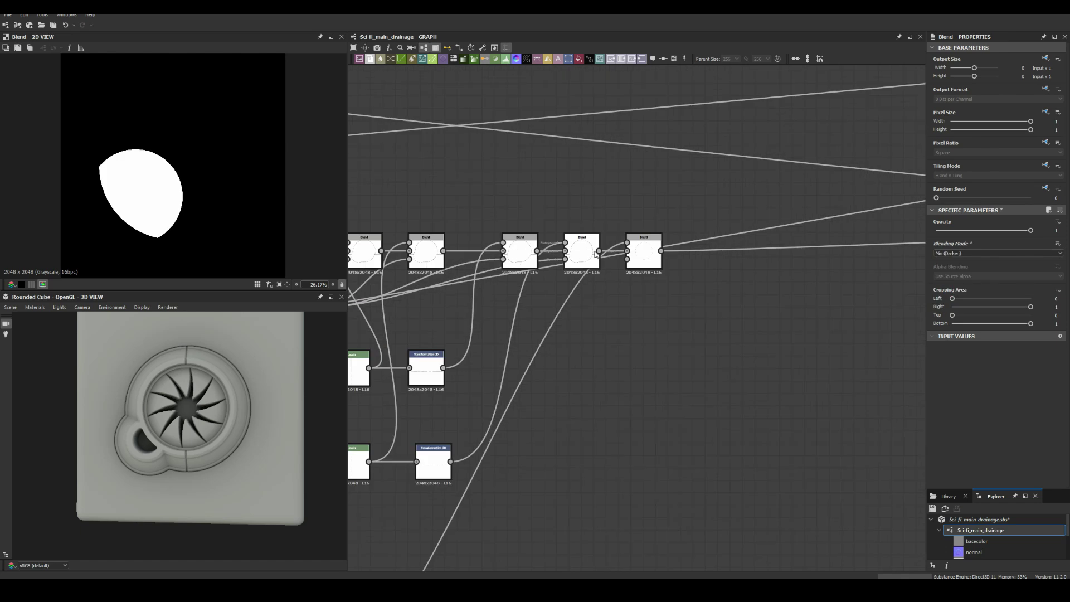
Preview the Splatter Circular and Blend outputs and orbit the 3D view toward the side hole.
scroll(563, 252, down, 3)
click(506, 365)
scroll(506, 366, up, 3)
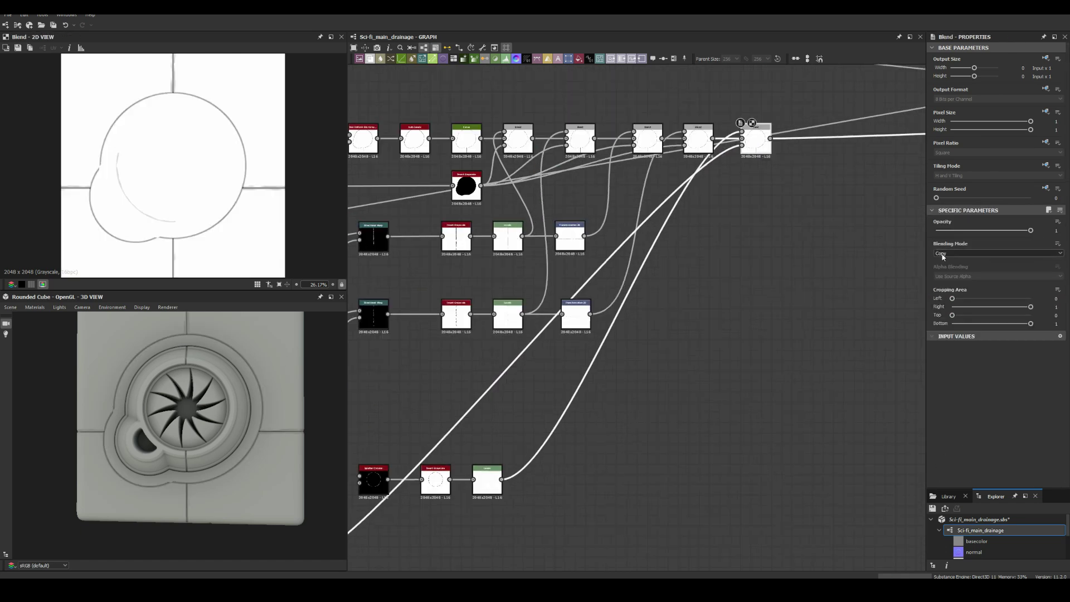
scroll(513, 314, down, 3)
click(434, 467)
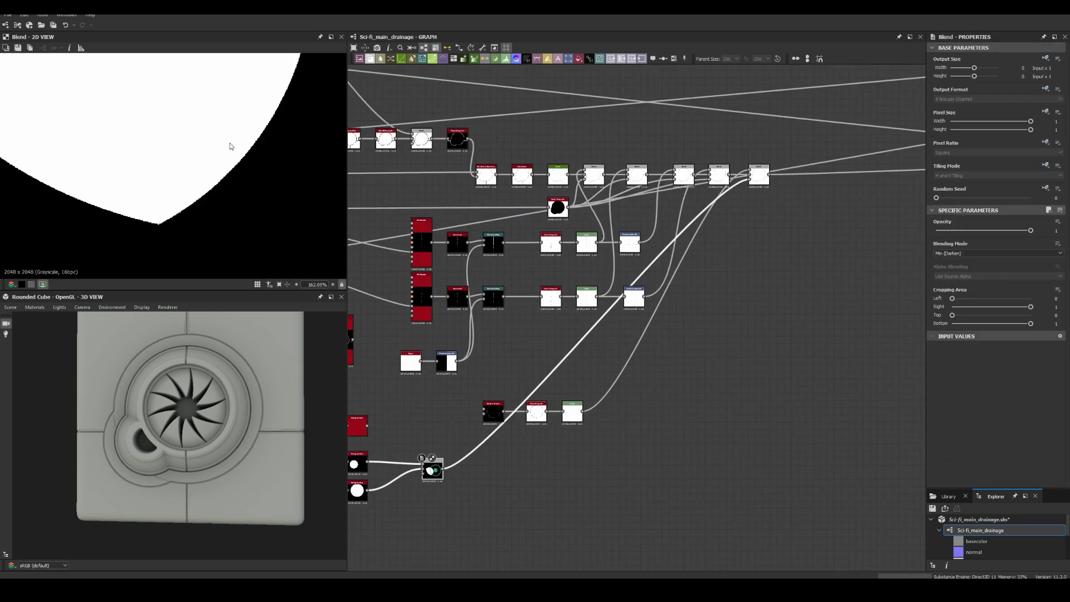
scroll(447, 463, up, 2)
scroll(447, 463, up, 1)
scroll(690, 200, down, 3)
click(691, 199)
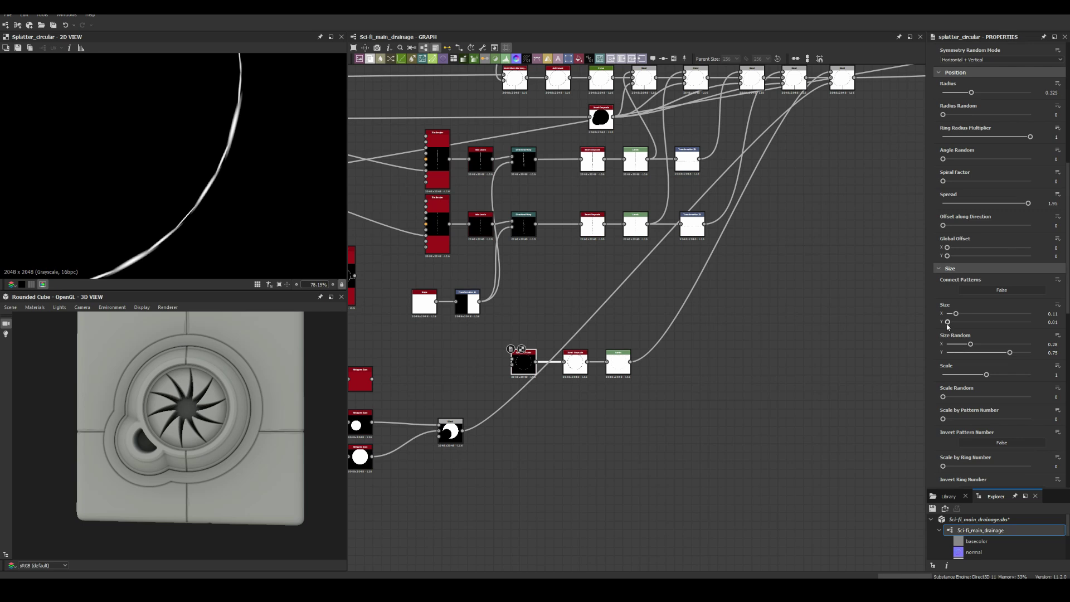
scroll(690, 200, up, 3)
scroll(262, 400, up, 5)
drag(262, 400, 172, 383)
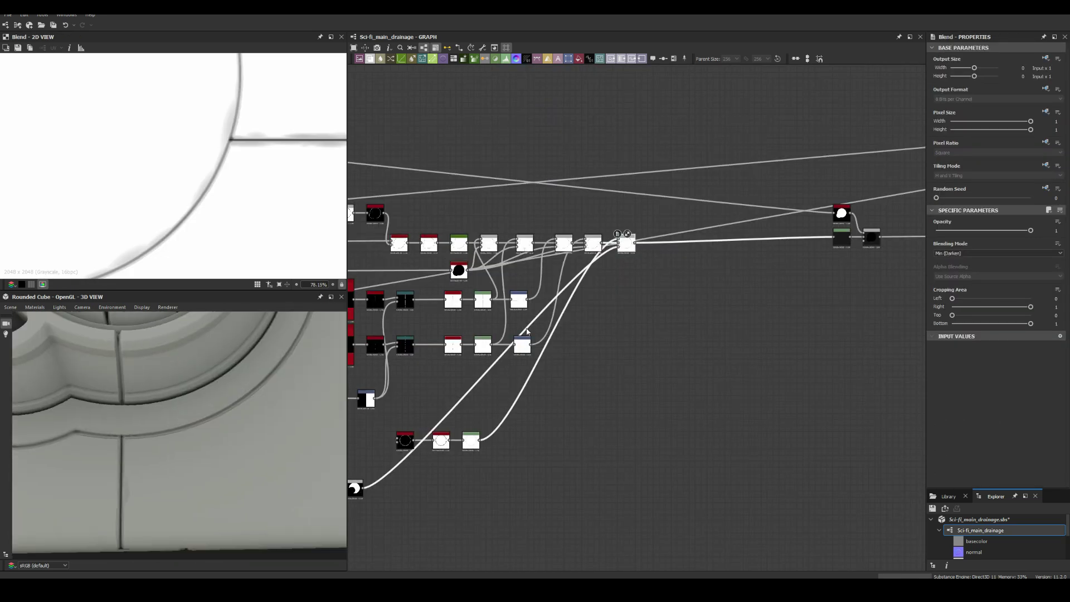
Check the Bevel and Splatter Circular nodes, then duplicate the crescent Blend node.
click(354, 488)
scroll(613, 384, up, 3)
scroll(714, 429, down, 3)
scroll(708, 390, up, 3)
click(708, 390)
scroll(172, 418, down, 3)
scroll(444, 113, down, 3)
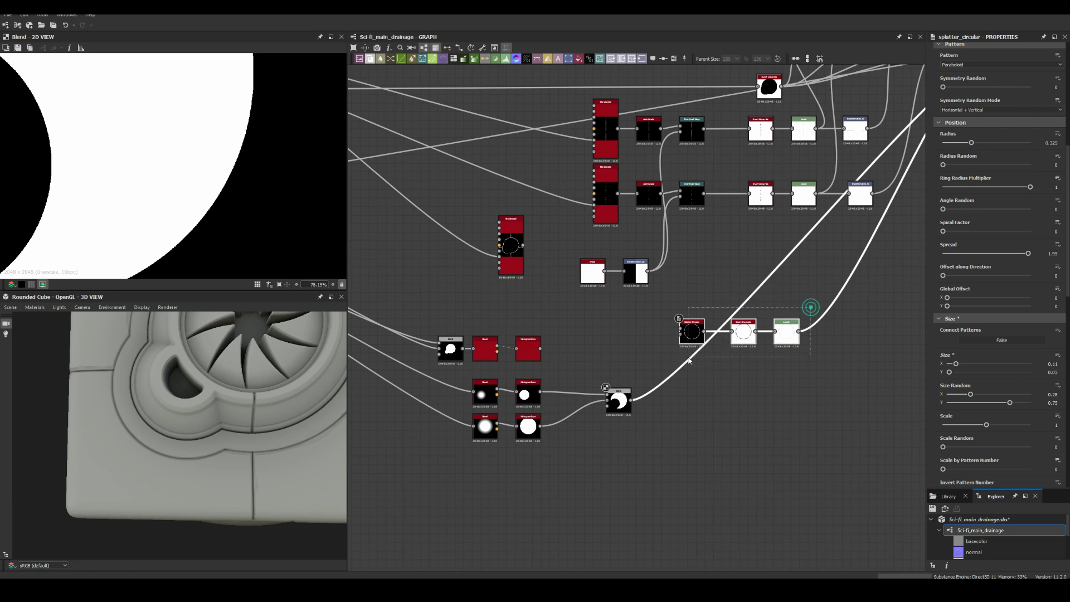
scroll(696, 321, up, 5)
click(696, 321)
key(ctrl+d)
Add a Transformation 2D after the Blend to offset the ring and connect it into the grey Blend.
scroll(658, 385, down, 3)
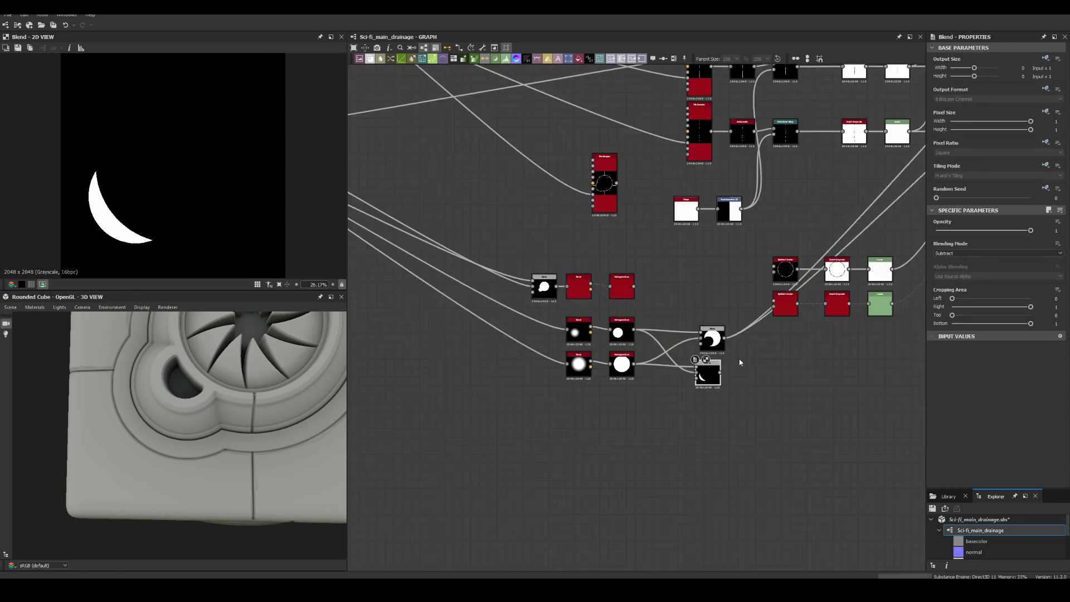
scroll(646, 390, down, 2)
middle_drag(646, 390, 455, 423)
click(406, 406)
scroll(656, 330, up, 3)
scroll(635, 334, down, 3)
scroll(635, 390, up, 3)
click(639, 468)
scroll(760, 441, down, 3)
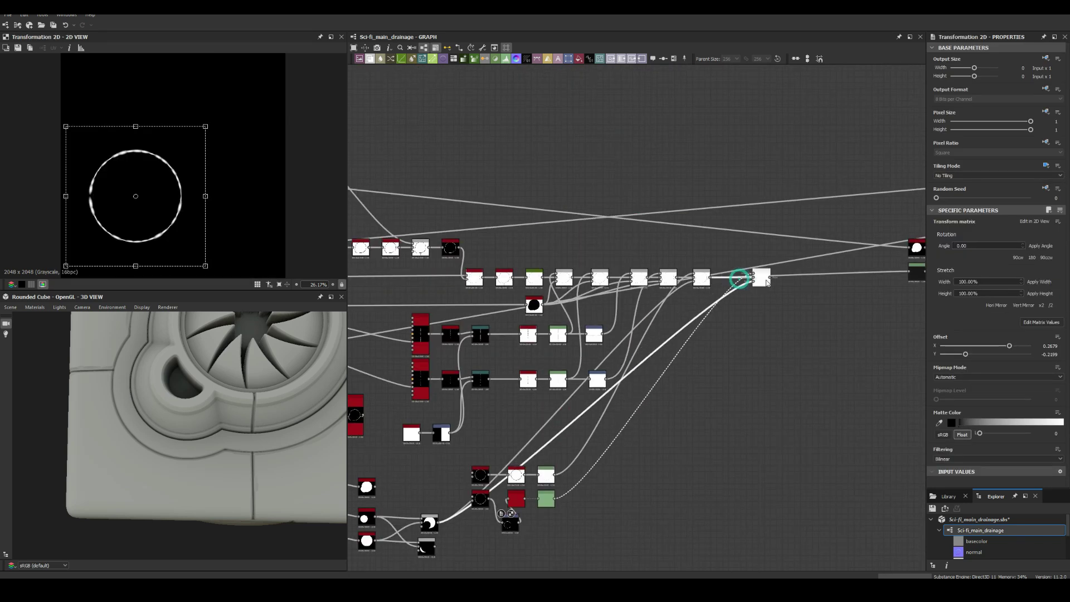
scroll(757, 334, up, 3)
drag(745, 312, 752, 256)
Inspect the Blend result and connect its output to the Histogram Scan.
click(759, 262)
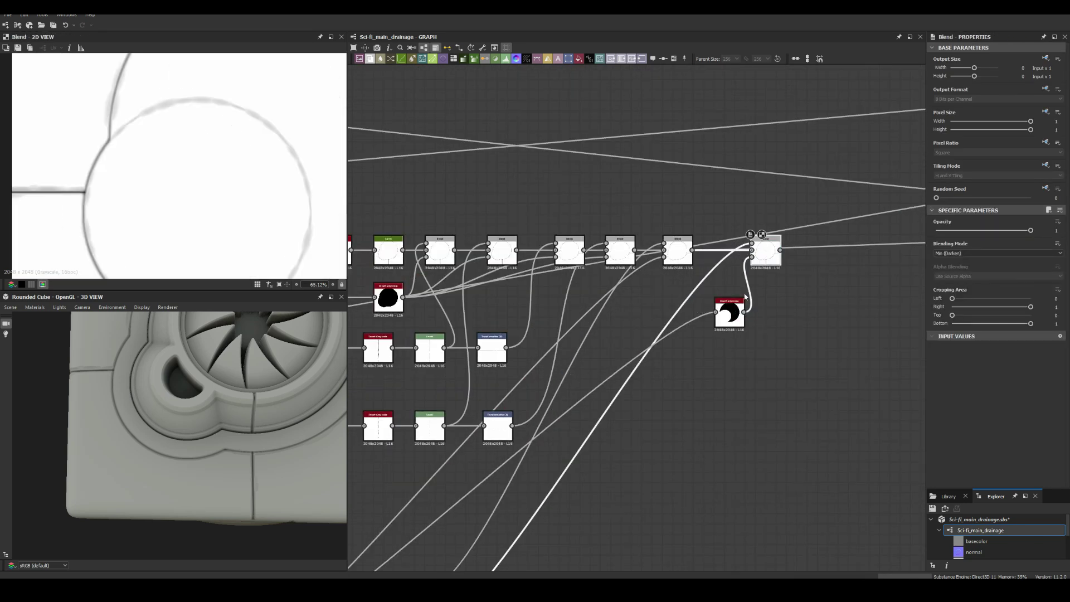
scroll(729, 320, down, 3)
scroll(170, 209, up, 5)
middle_drag(431, 550, 457, 522)
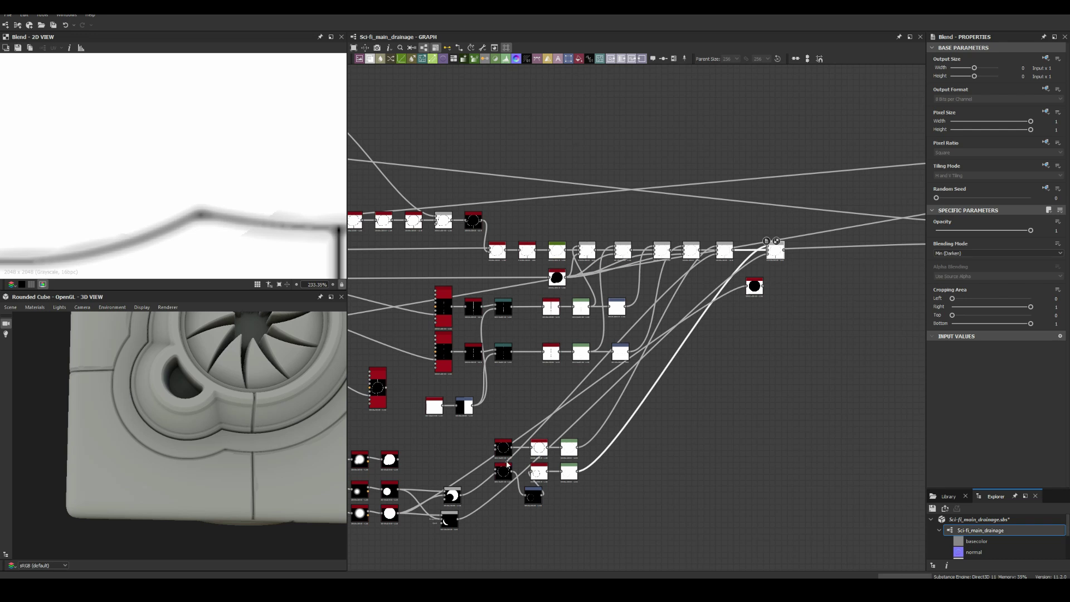
drag(773, 224, 767, 216)
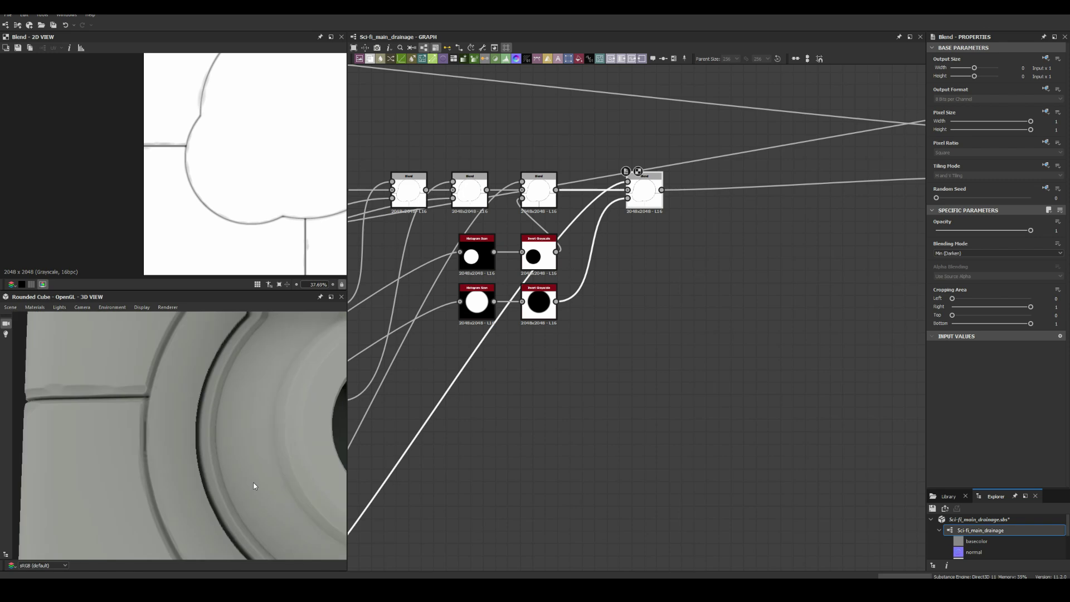
Adjust the splatter parameters and slightly enlarge the scattered shapes, with the Tile Sampler selected.
scroll(978, 242, down, 5)
drag(954, 389, 963, 390)
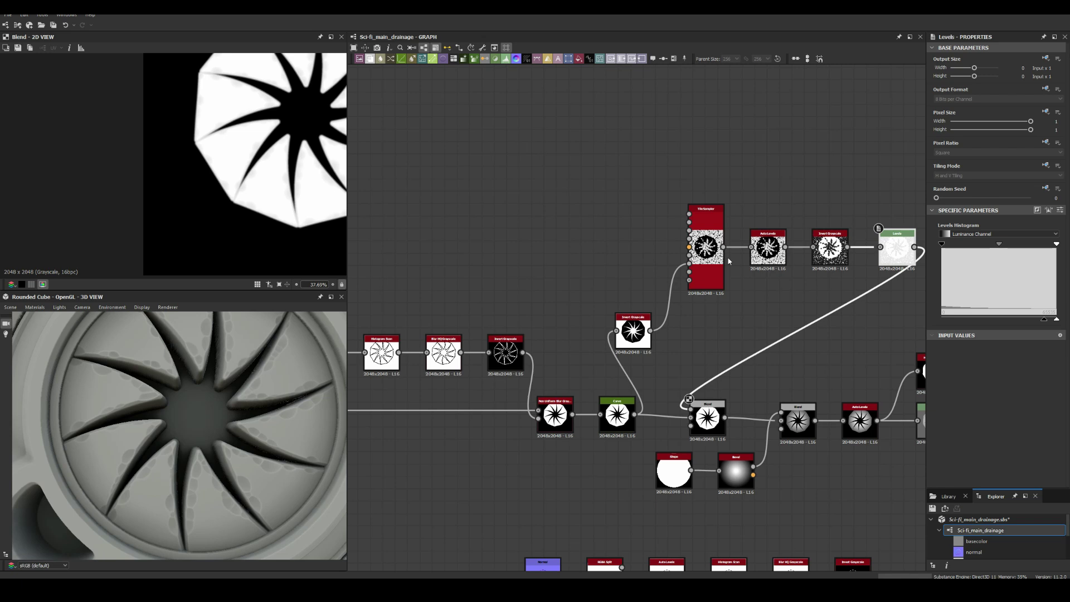
click(696, 214)
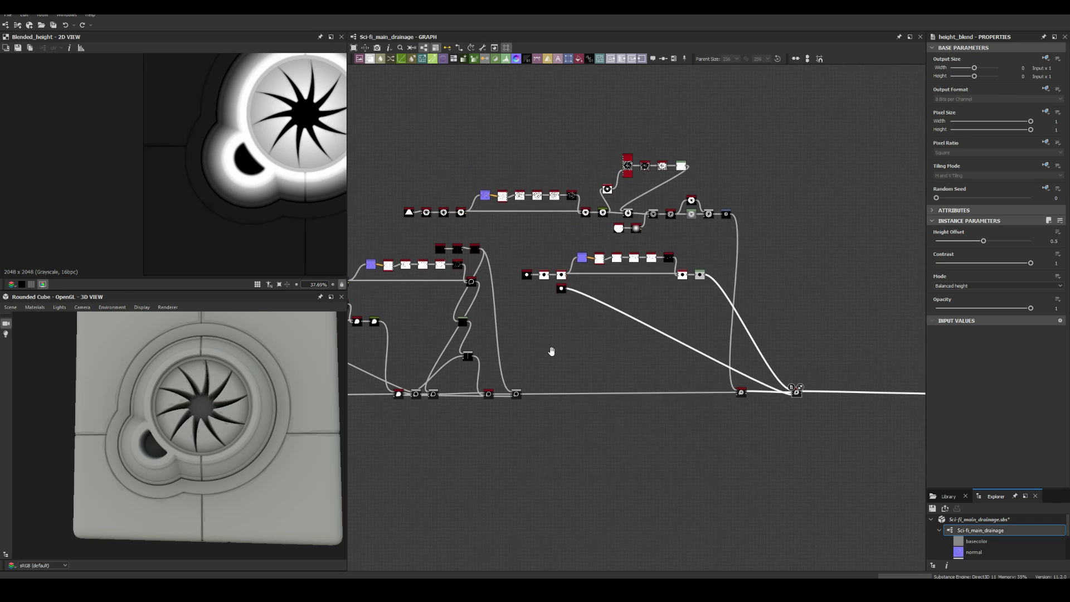
drag(981, 291, 970, 263)
scroll(992, 167, up, 3)
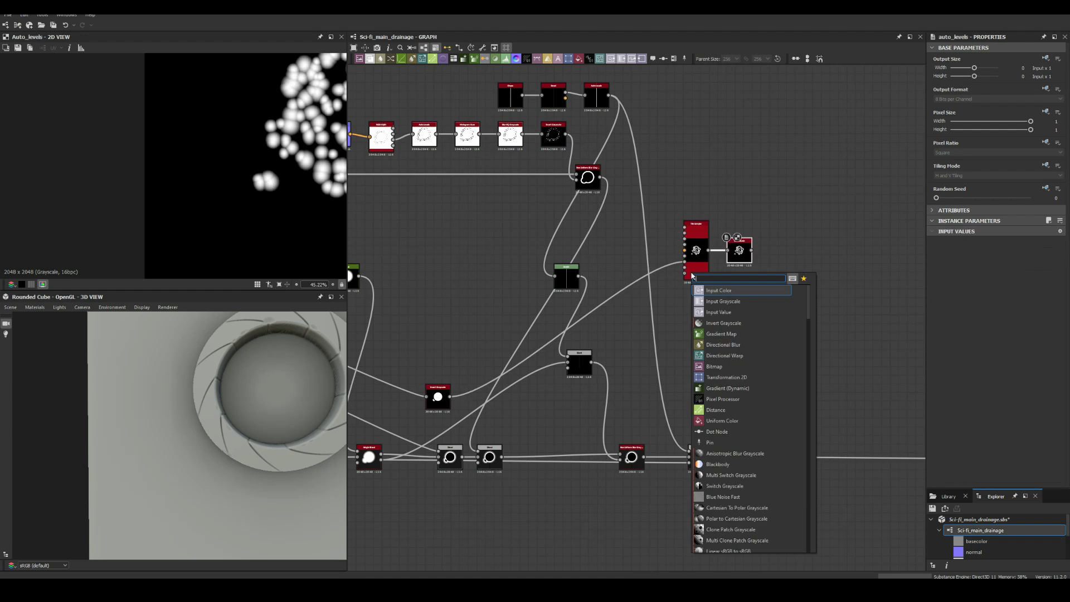
Feed the Levels output into the lower blend and shrink the scattered pits to scale 2.09.
drag(740, 442, 732, 450)
click(696, 250)
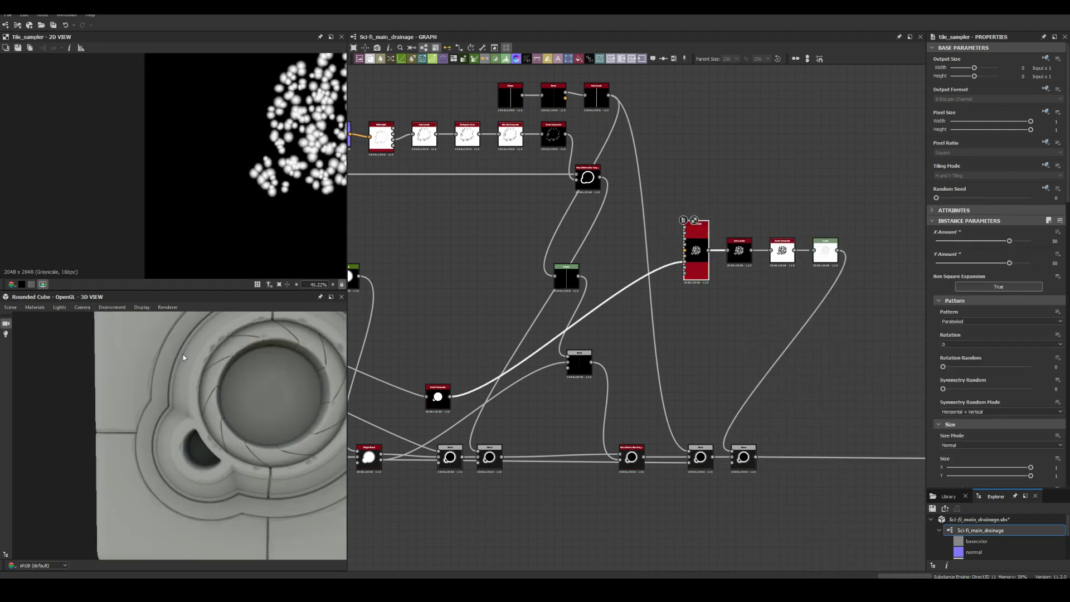
drag(996, 276, 993, 275)
drag(971, 253, 960, 252)
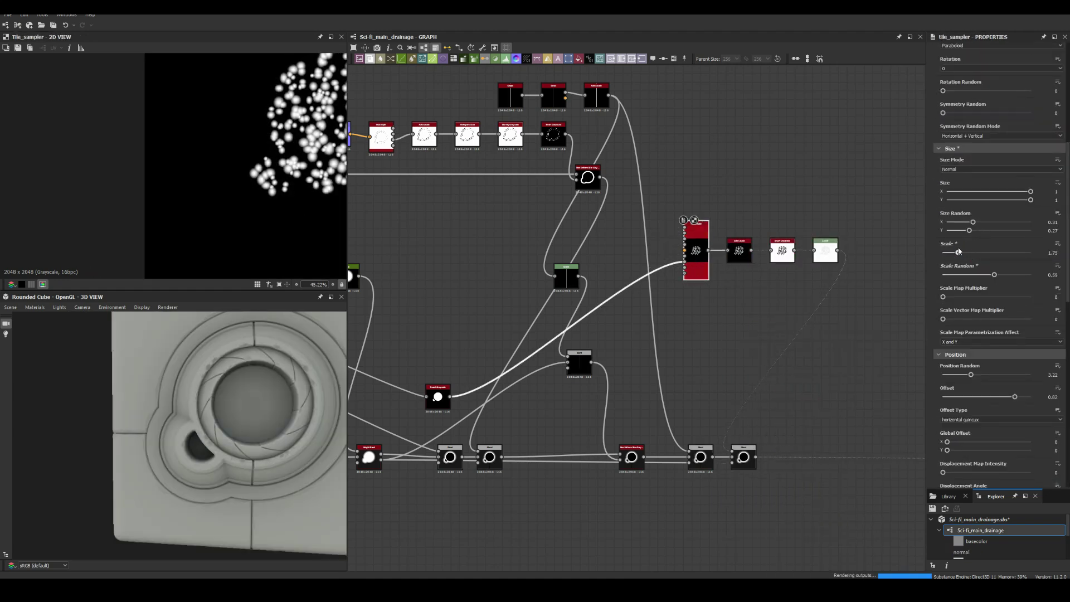
scroll(604, 312, down, 5)
scroll(604, 312, up, 4)
Inspect the Histogram Scan output and bring the nodes after it into view.
click(624, 358)
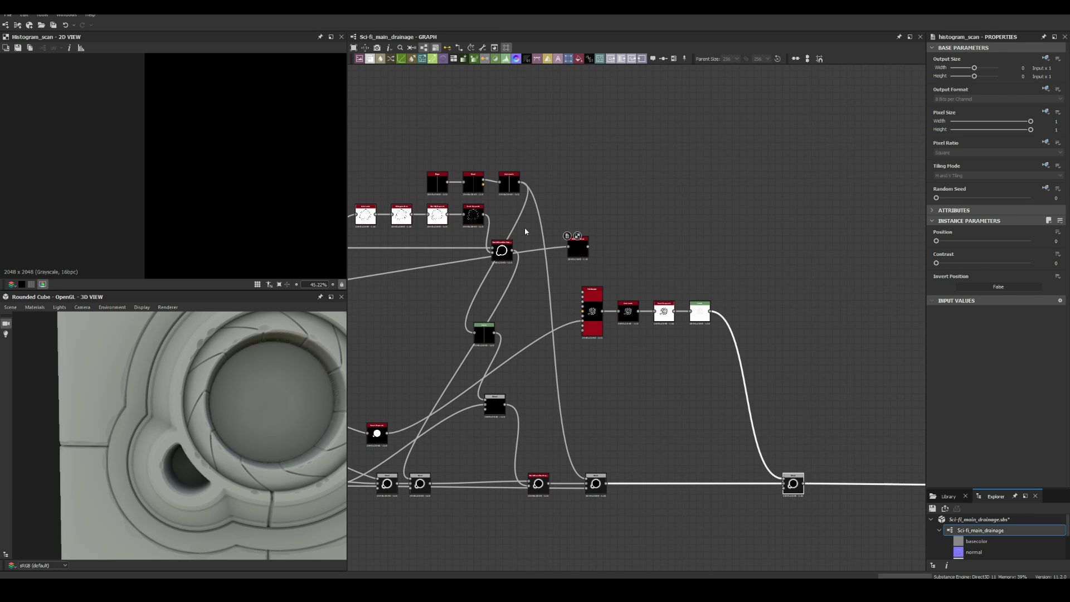
scroll(525, 231, up, 2)
middle_drag(695, 306, 529, 204)
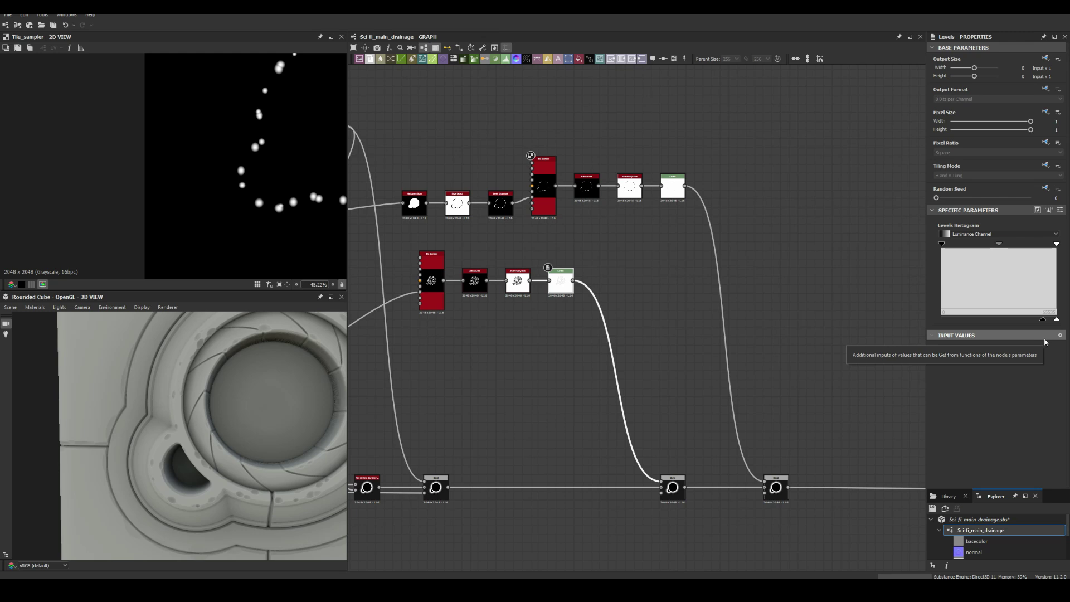
scroll(234, 425, down, 2)
scroll(310, 375, up, 5)
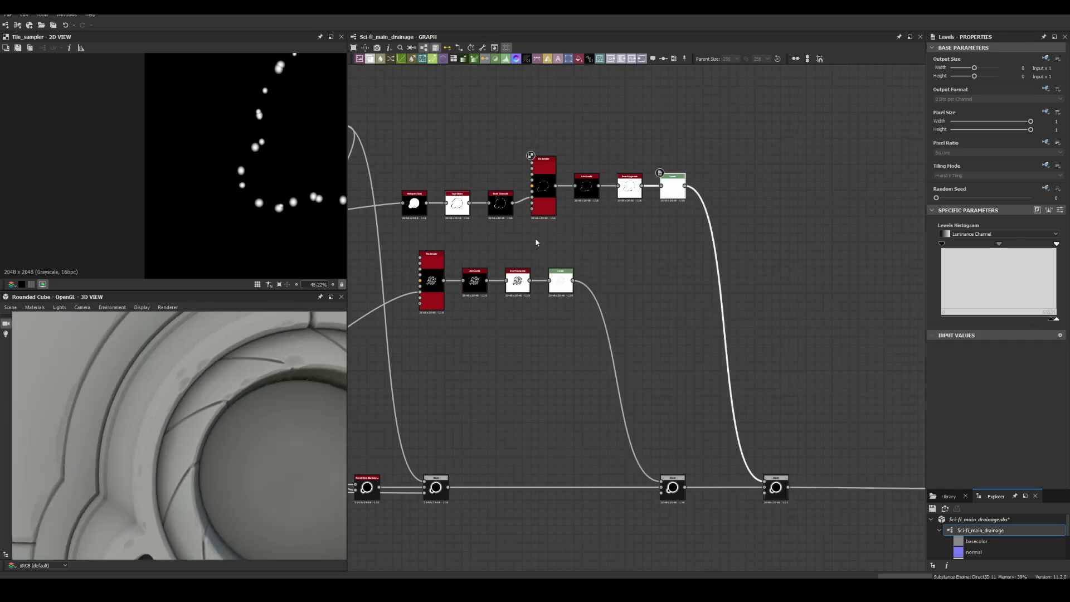
scroll(212, 392, down, 3)
scroll(212, 392, down, 2)
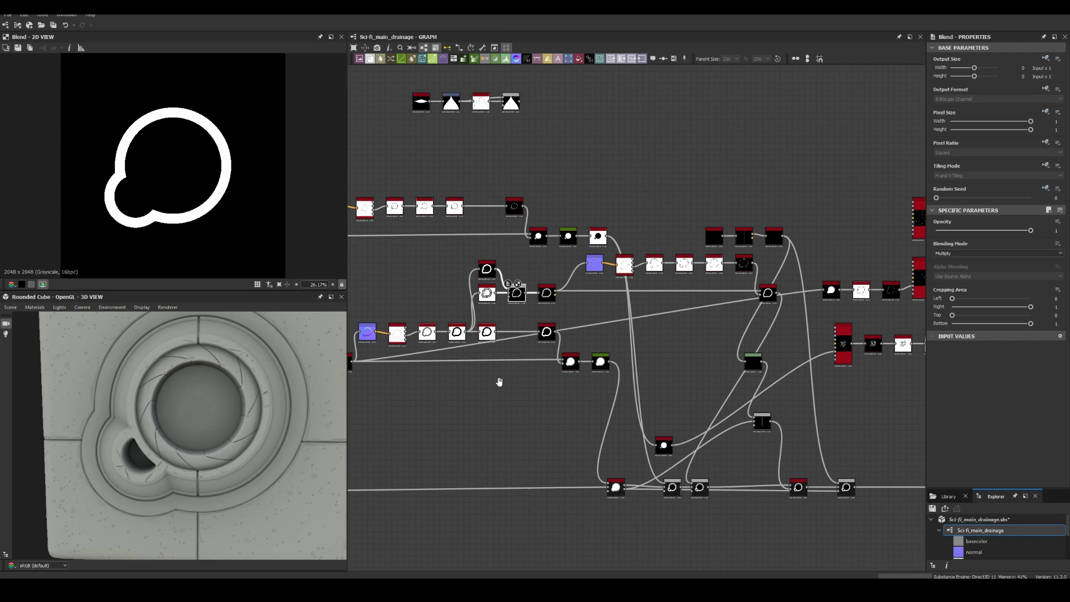
Add a Splatter Circular node to build the arc groove shape.
key(space)
text(spl)
key(Return)
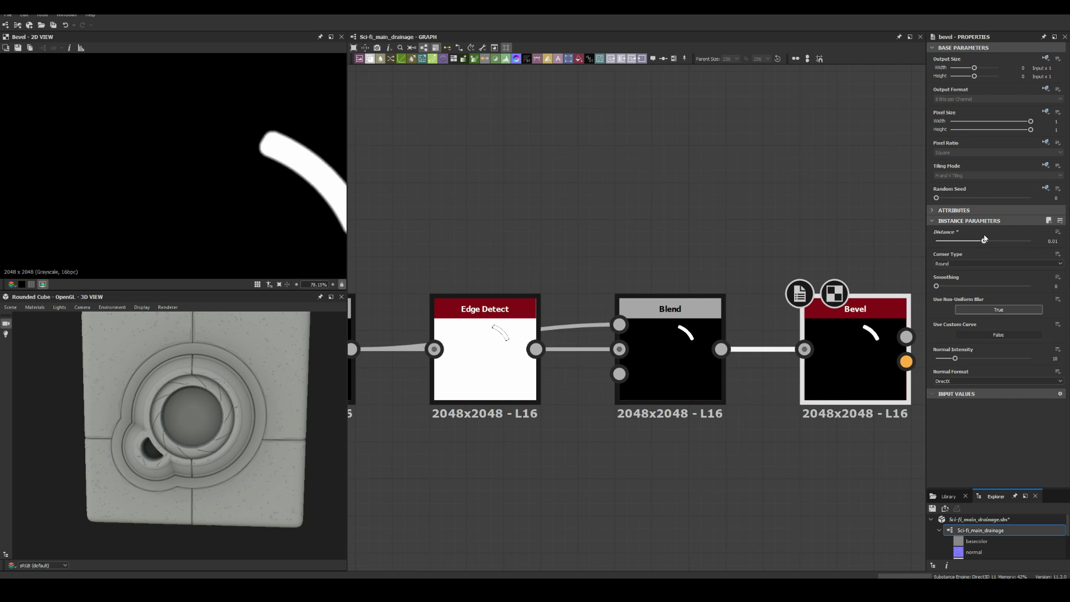
scroll(670, 277, down, 2)
scroll(551, 214, down, 3)
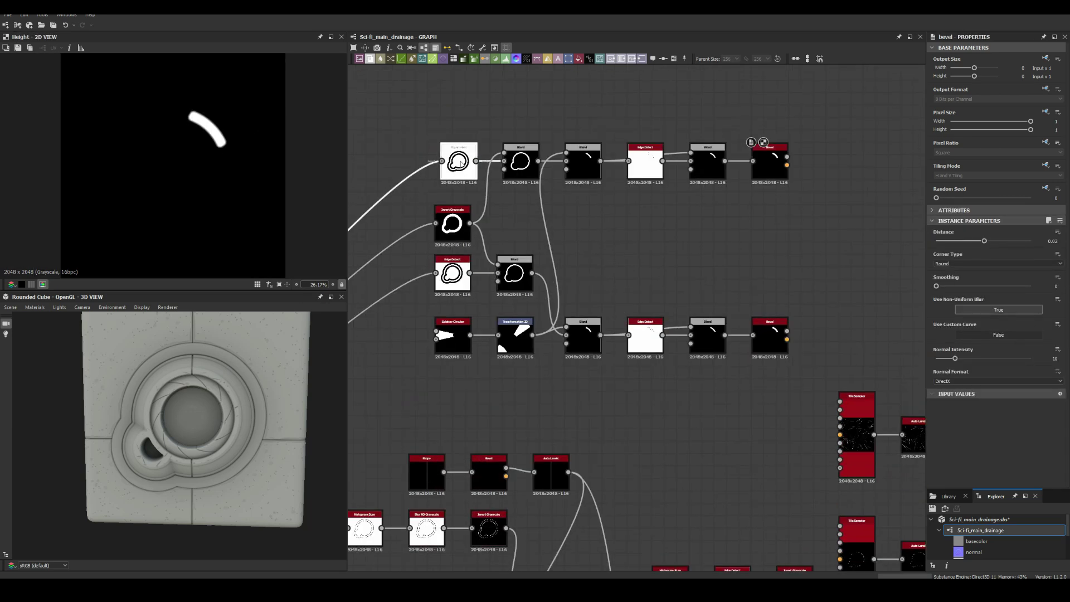
Set the arc Blend to Subtract and preview the cut groove result.
click(945, 272)
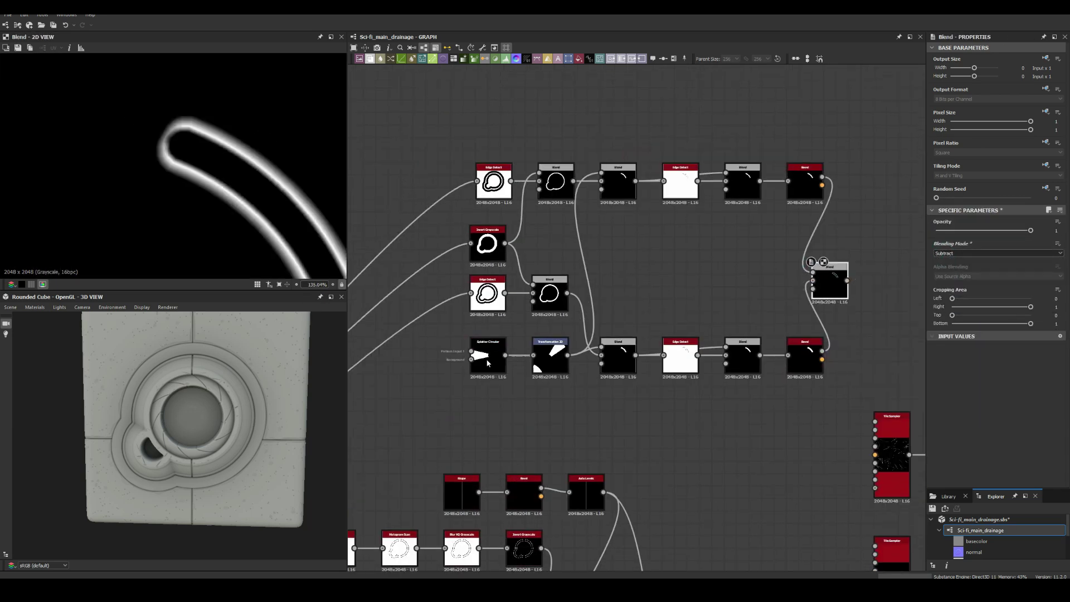
double_click(840, 280)
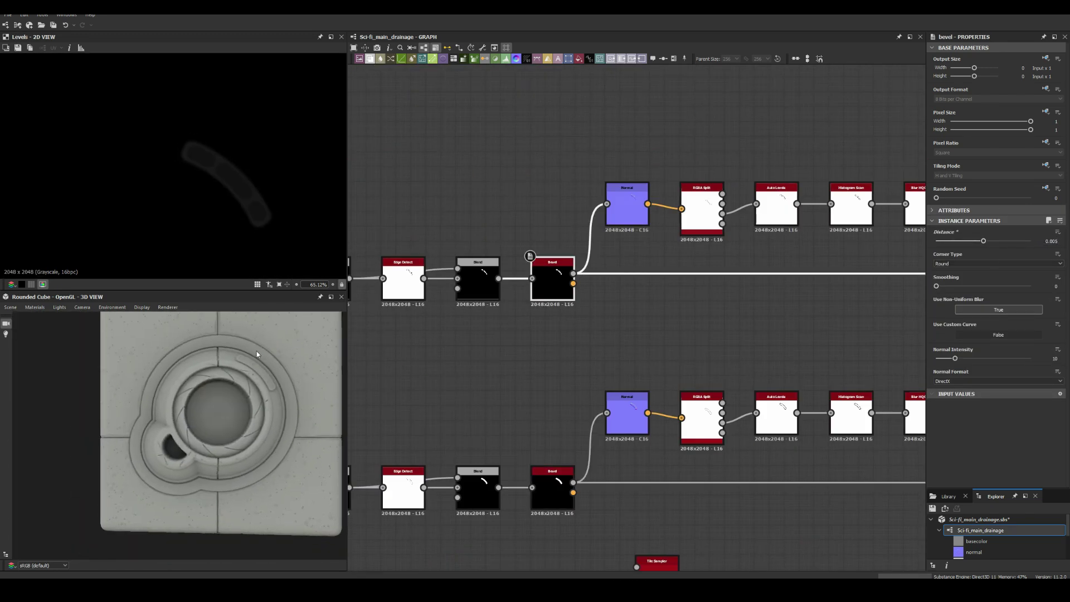
middle_drag(555, 314, 518, 310)
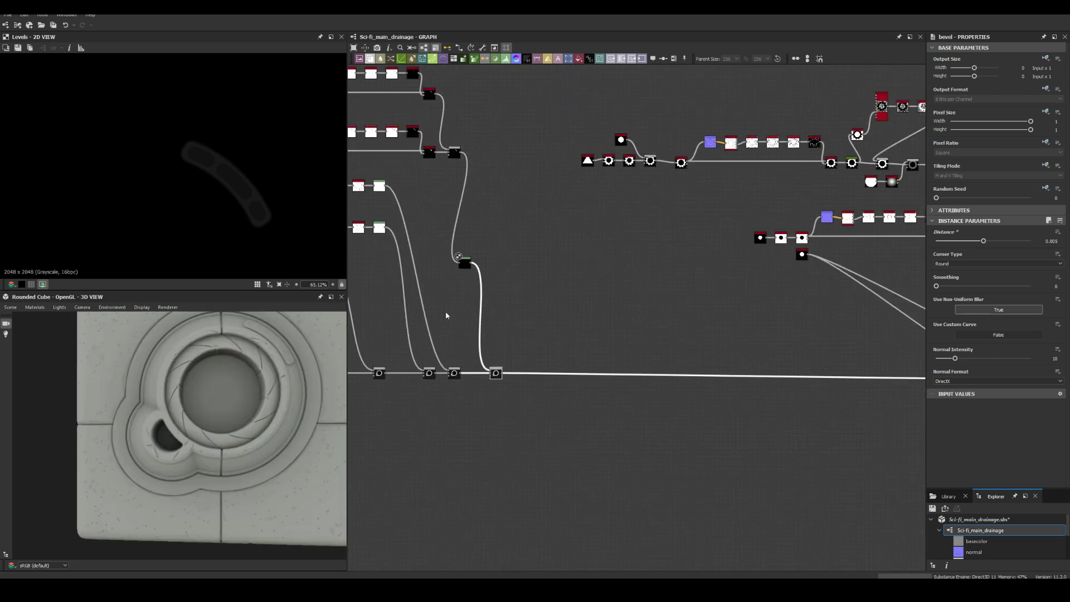
Add a Shape node with width 0.64 and Multiply-blend the two shapes.
key(space)
text(shape)
key(Return)
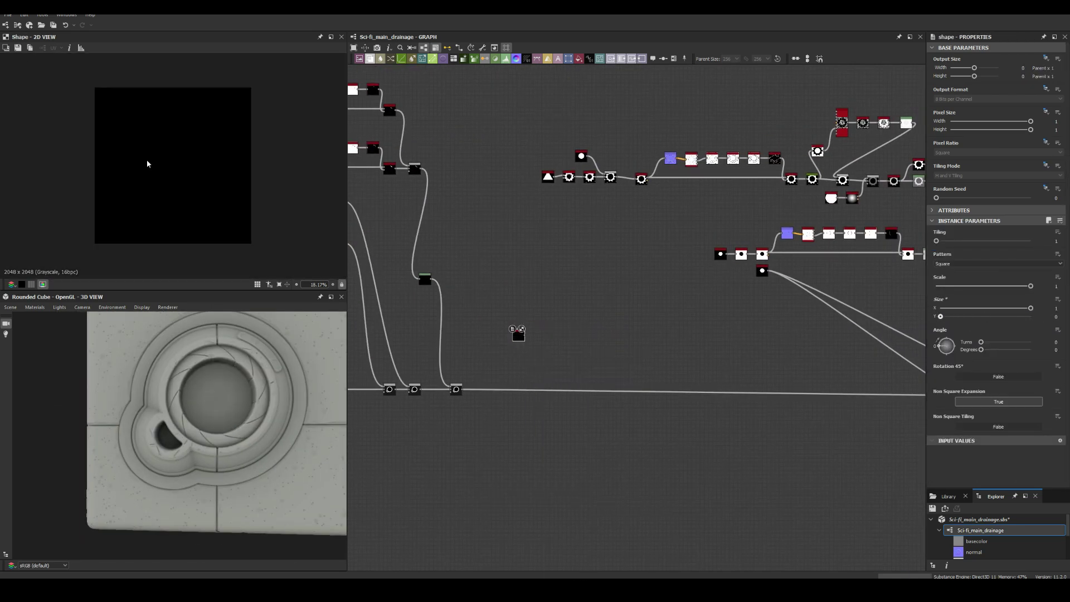
drag(1030, 308, 998, 311)
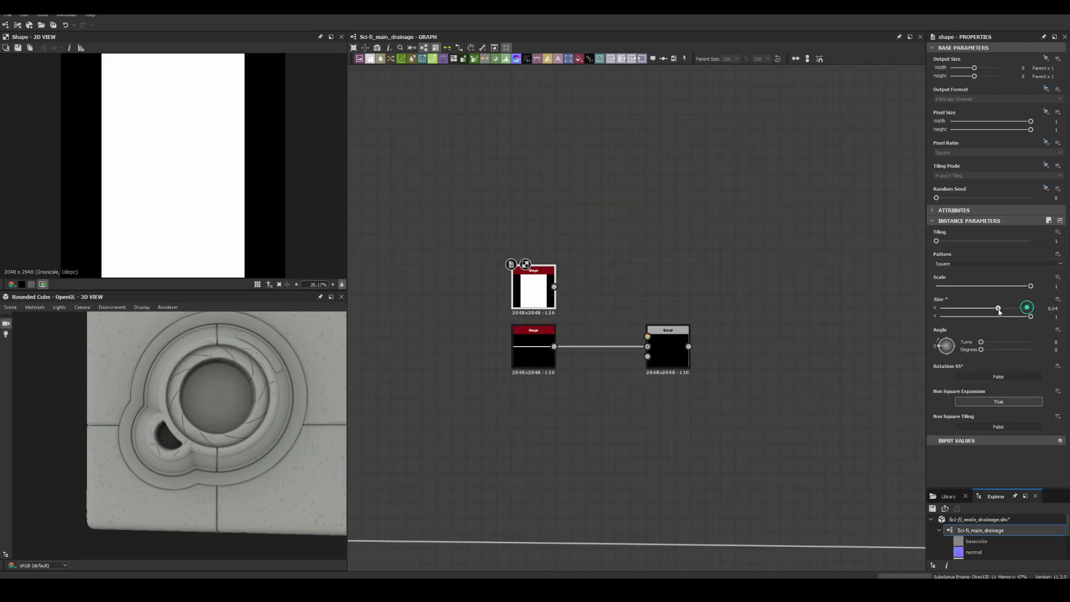
click(949, 277)
Chain a Non Uniform Blur, Edge Detect and Levels after the blend.
key(space)
key(Return)
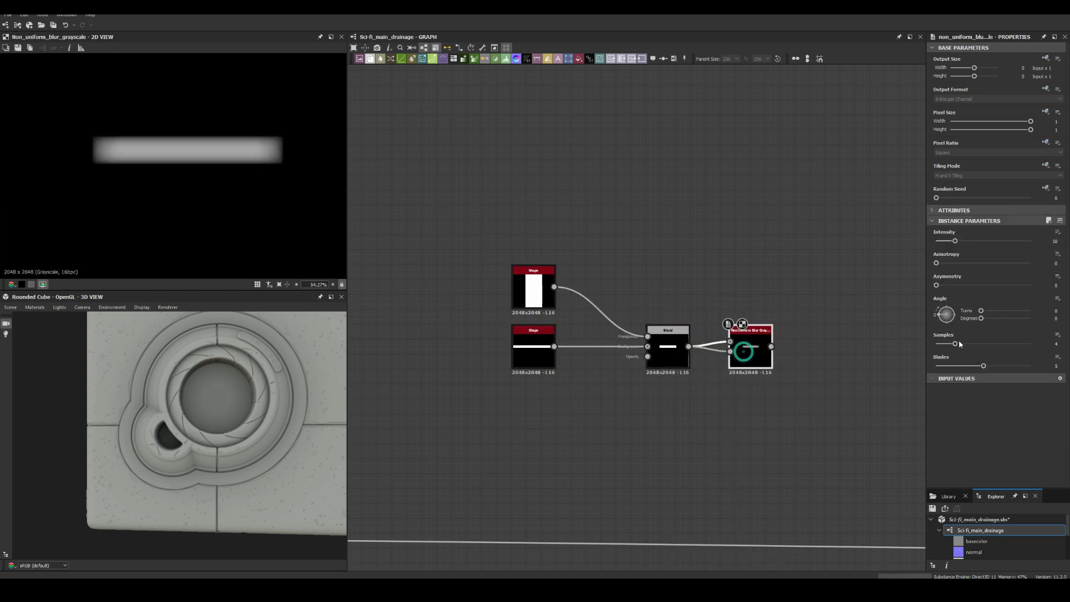
key(space)
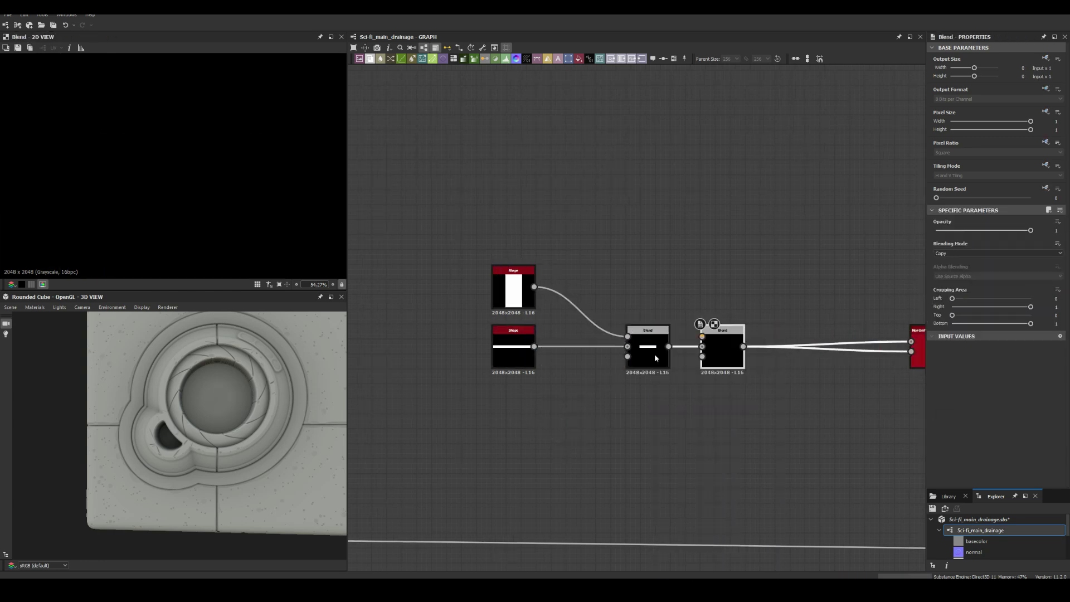
text(edge detect)
key(Return)
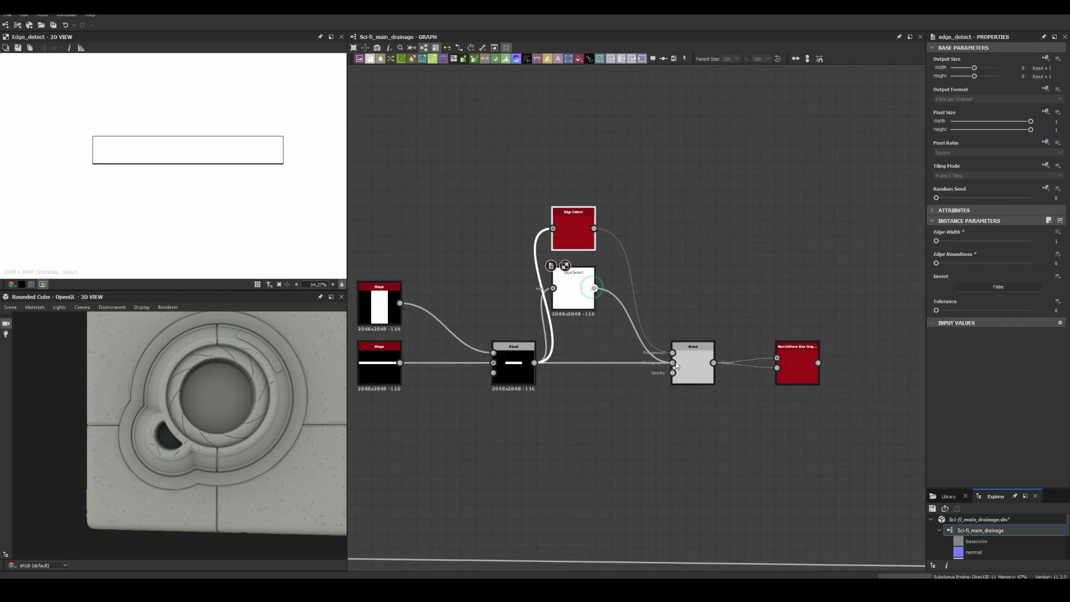
key(space)
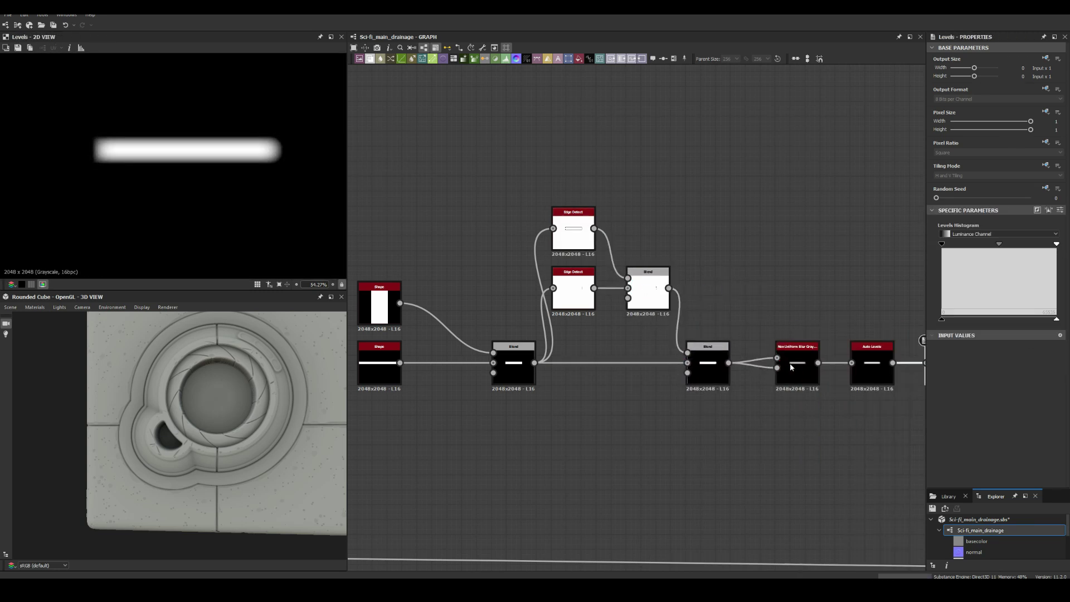
text(levels)
key(Return)
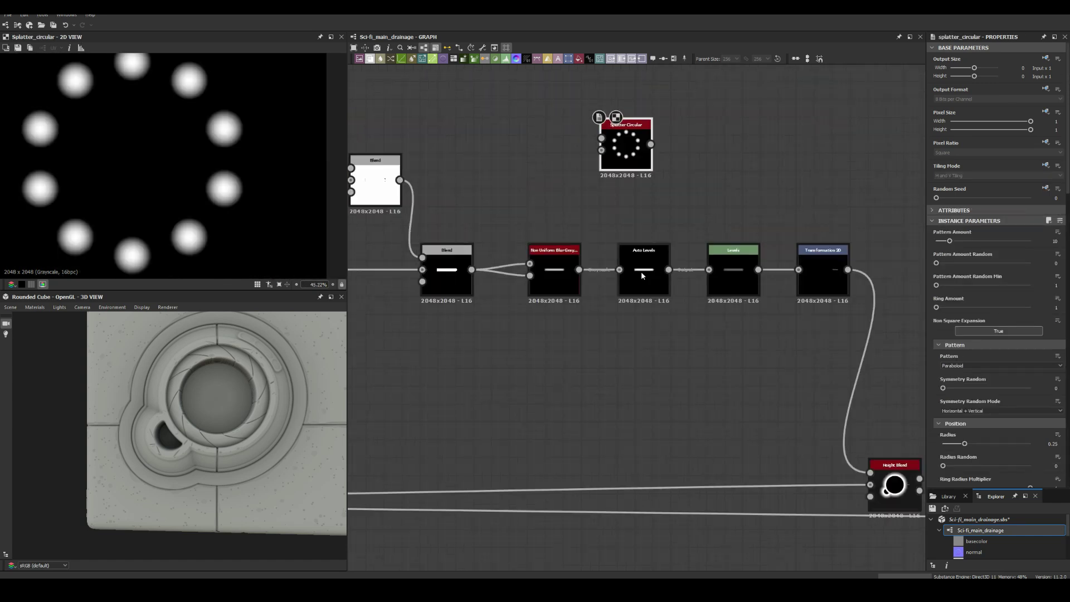
Add a Histogram Scan and push the vent slats outward to radius 0.25.
key(f)
scroll(961, 298, down, 5)
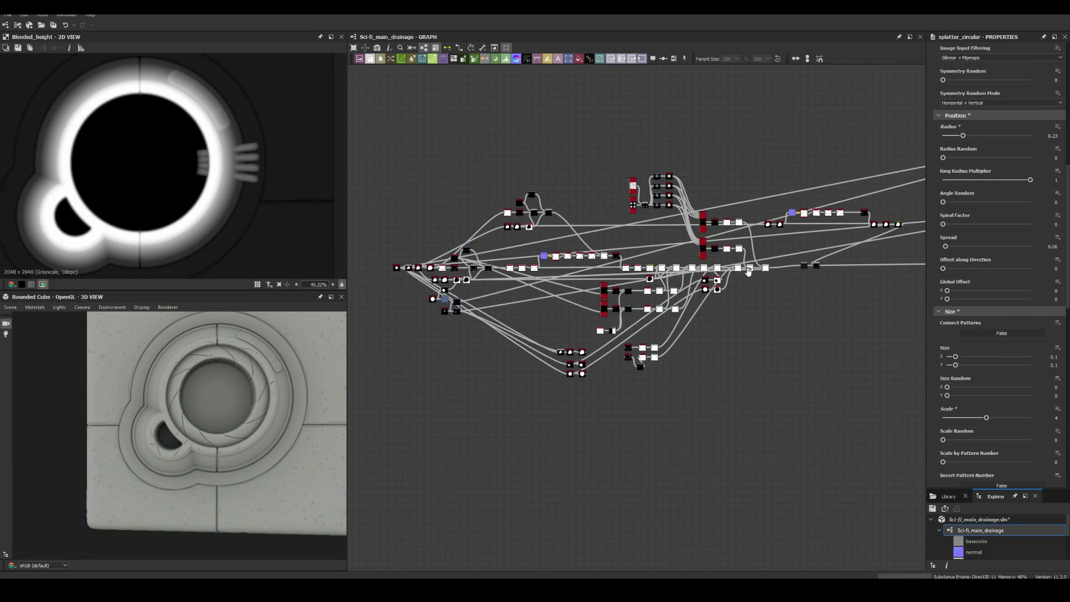
key(Return)
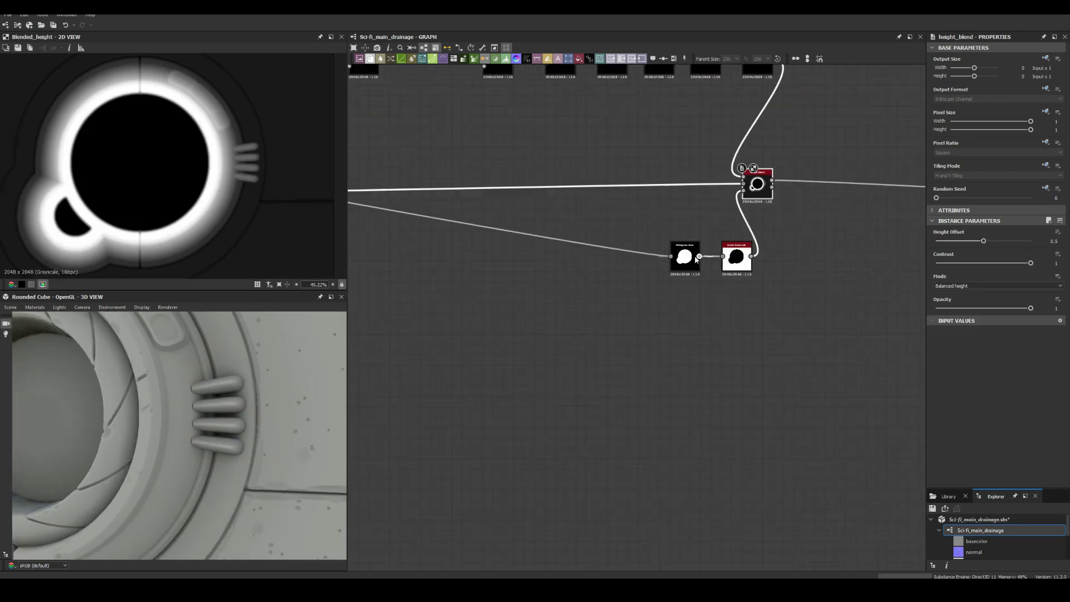
click(543, 186)
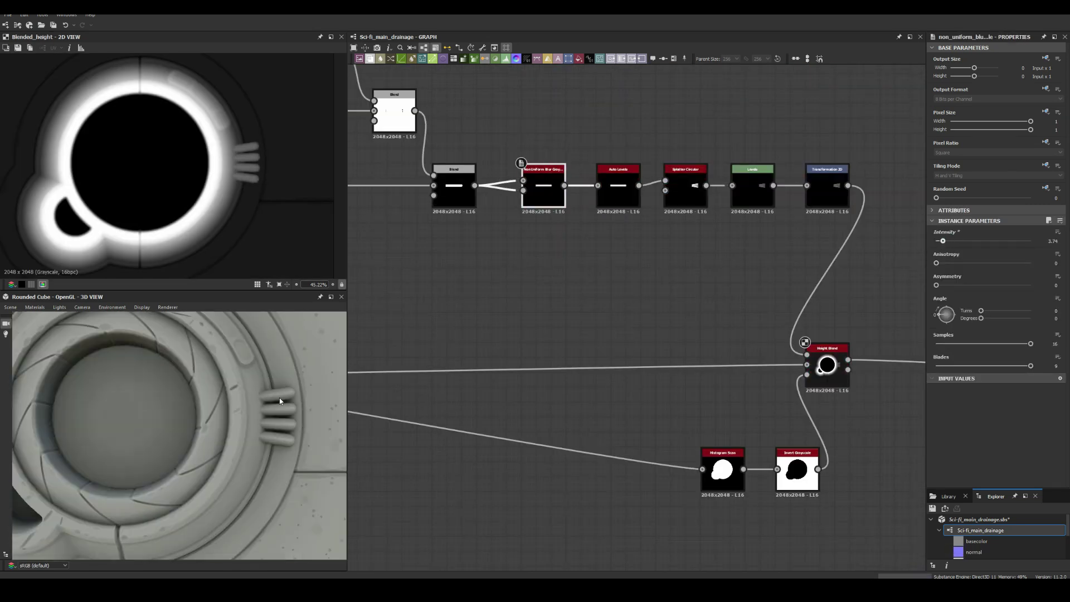
scroll(1040, 373, up, 5)
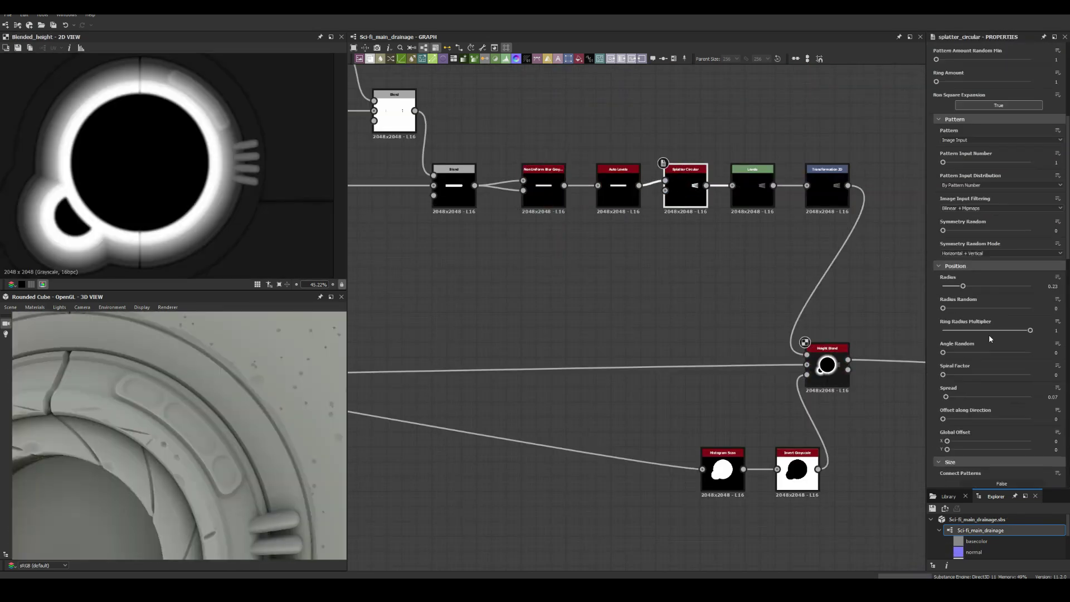
drag(963, 235, 965, 235)
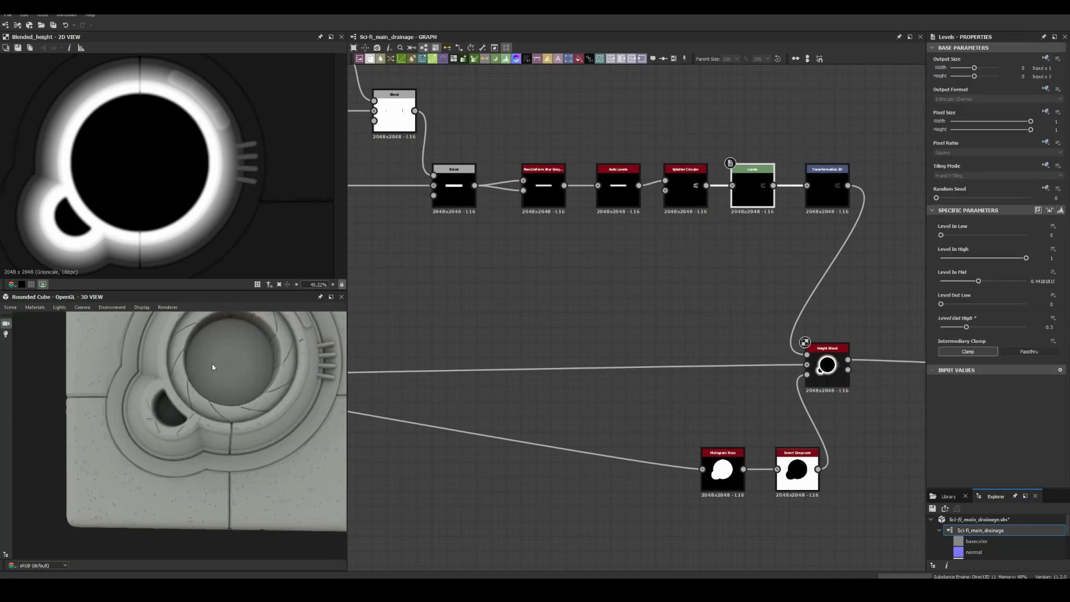
key(space)
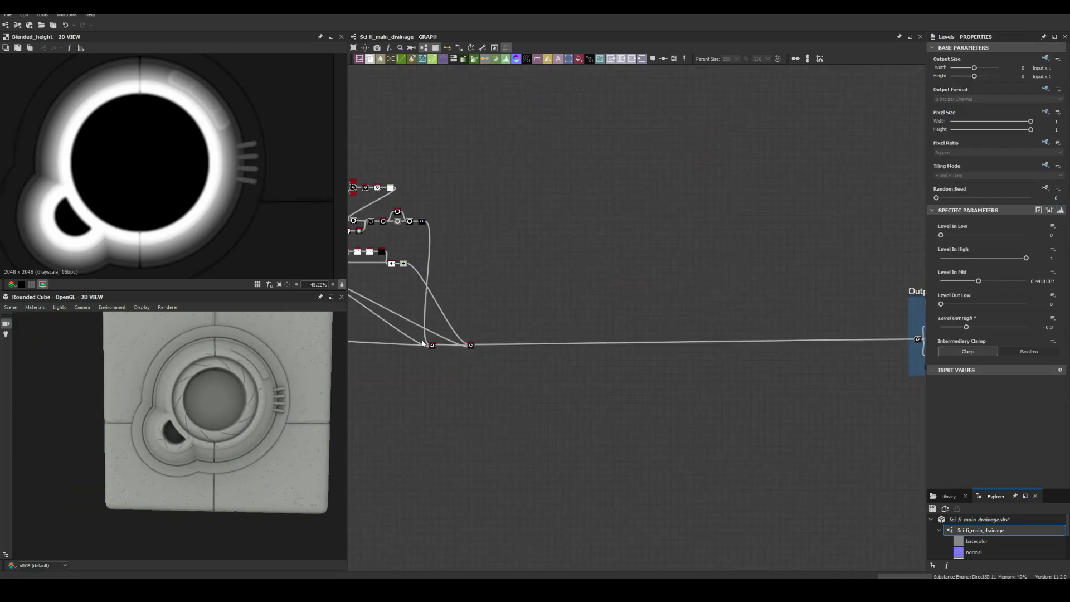